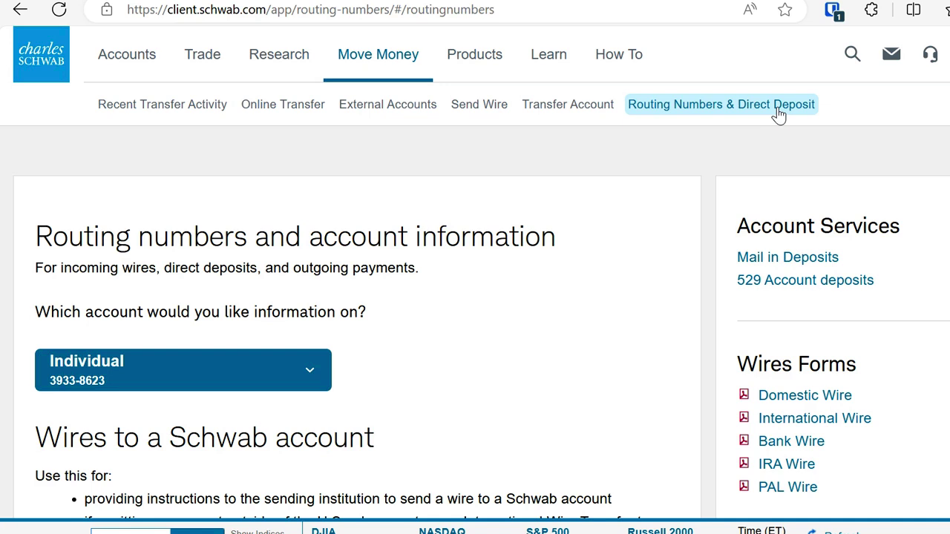
# - Choose the Individual account as the one to show routing numbers and account information for
pyautogui.scroll(-1, 608, 223)
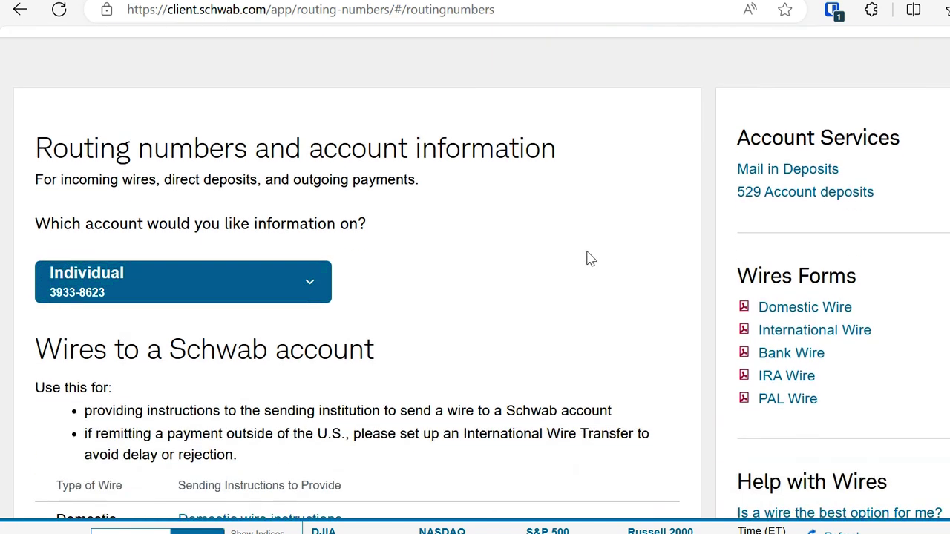
pyautogui.scroll(1, 601, 189)
pyautogui.scroll(-1, 446, 237)
pyautogui.click(289, 284)
pyautogui.click(205, 371)
# - Review the usage notes under Wires to a Schwab account, highlighting the sending-institution note and the note on payments outside the U.S
pyautogui.scroll(-1, 408, 245)
pyautogui.scroll(-2, 407, 241)
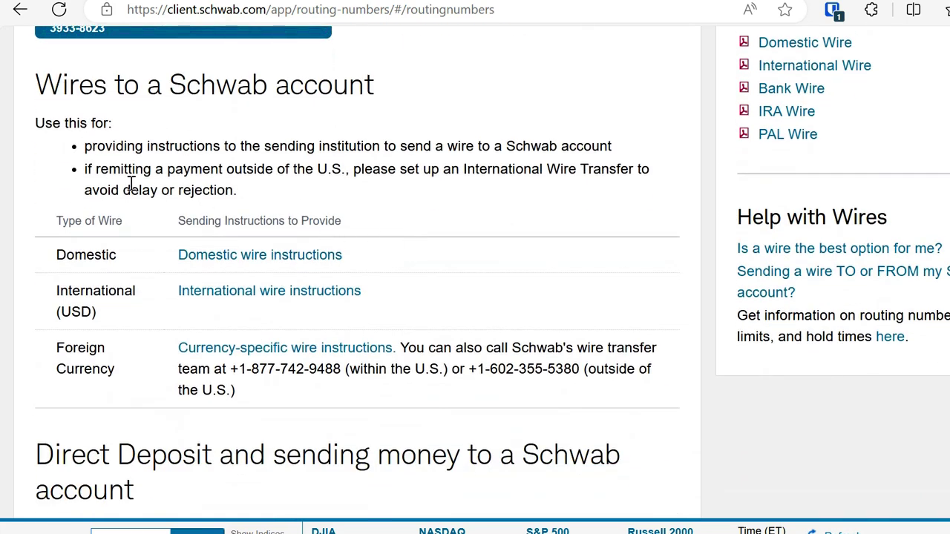
pyautogui.scroll(-1, 115, 188)
pyautogui.scroll(1, 117, 186)
pyautogui.moveTo(85, 146); pyautogui.dragTo(614, 146)
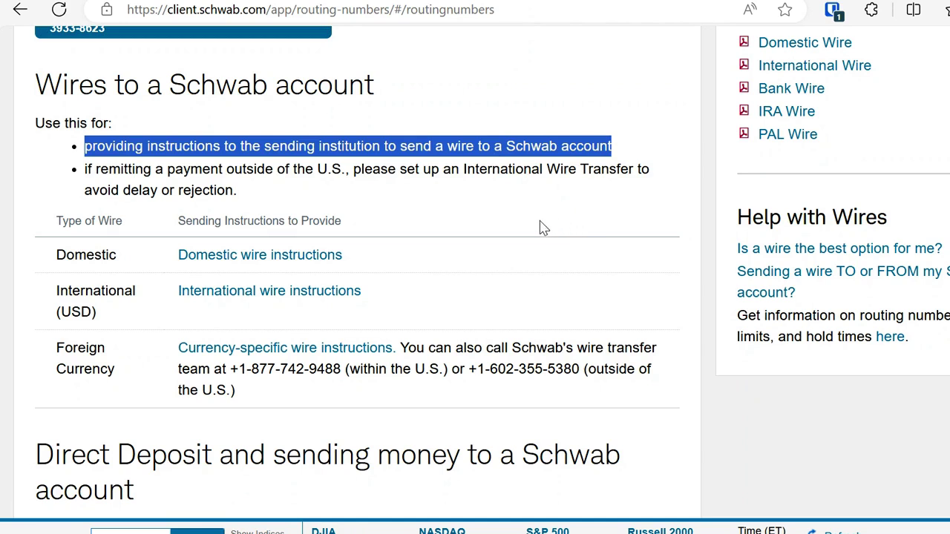
pyautogui.moveTo(88, 171); pyautogui.dragTo(637, 169)
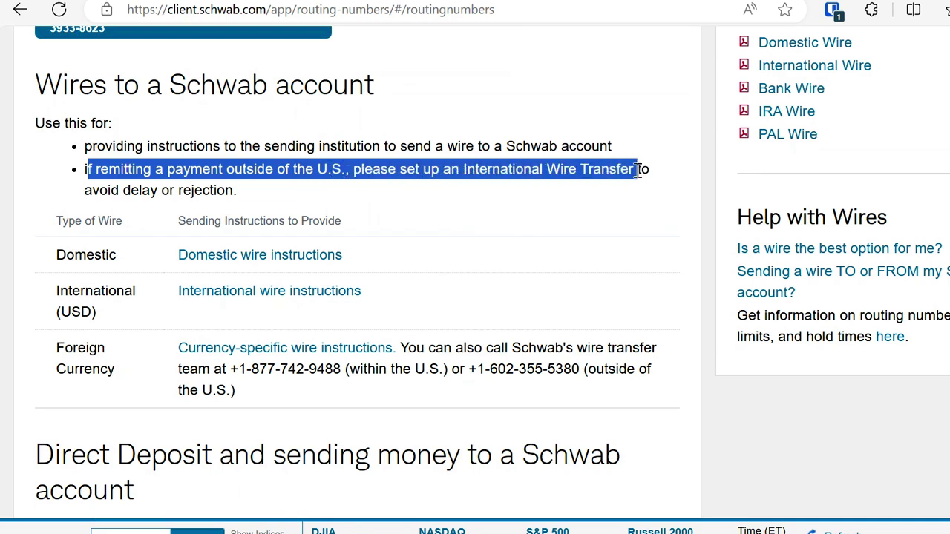
pyautogui.click(468, 158)
pyautogui.scroll(-1, 470, 171)
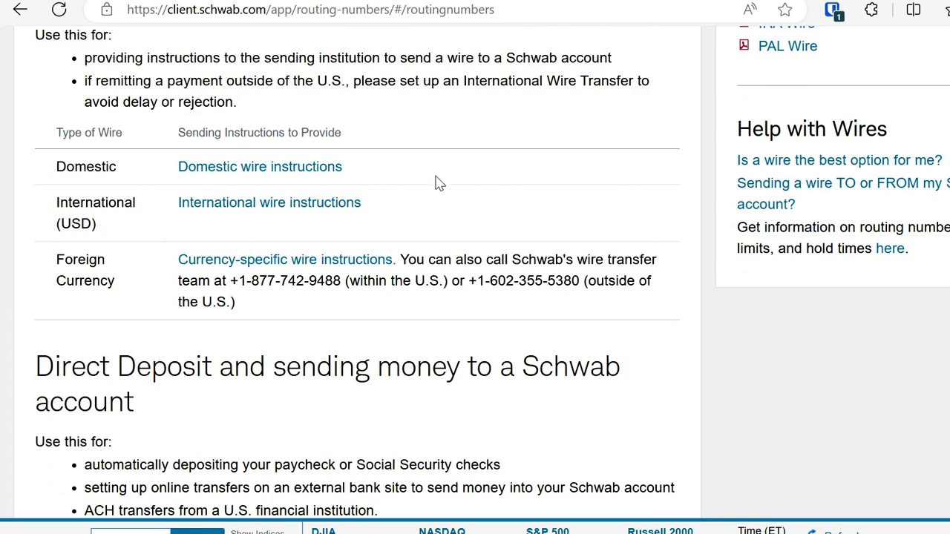
# - Look over the wire types and open the international (USD) wire instructions
pyautogui.moveTo(52, 206); pyautogui.dragTo(141, 231)
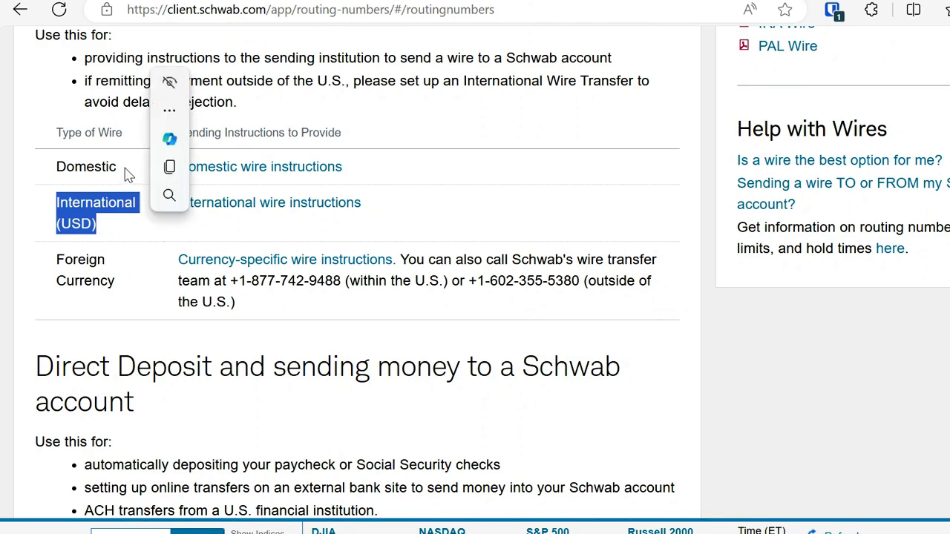
pyautogui.click(100, 169)
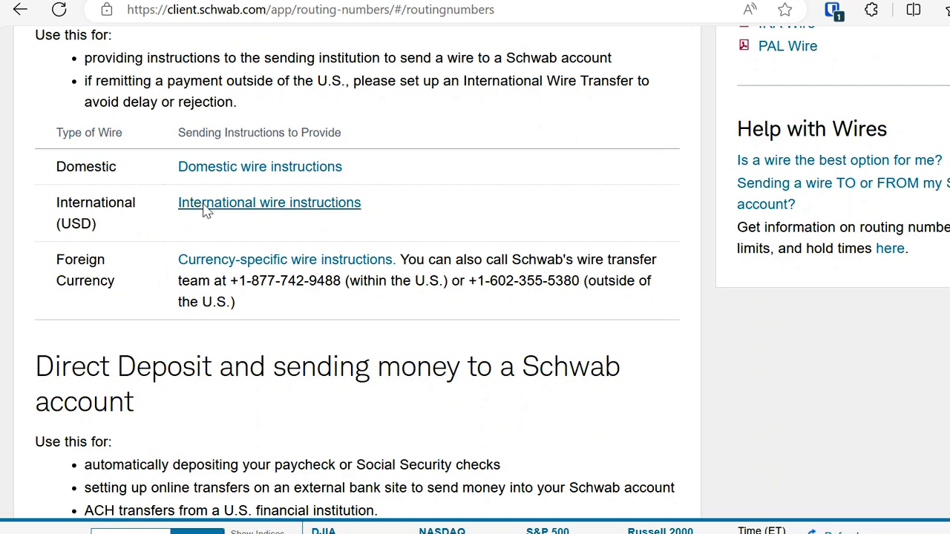
pyautogui.scroll(-3, 207, 214)
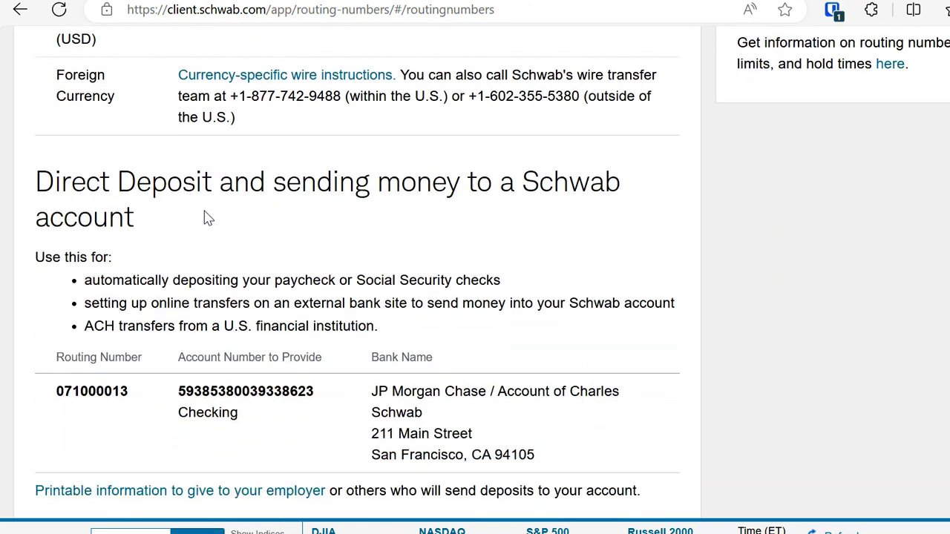
pyautogui.scroll(3, 206, 215)
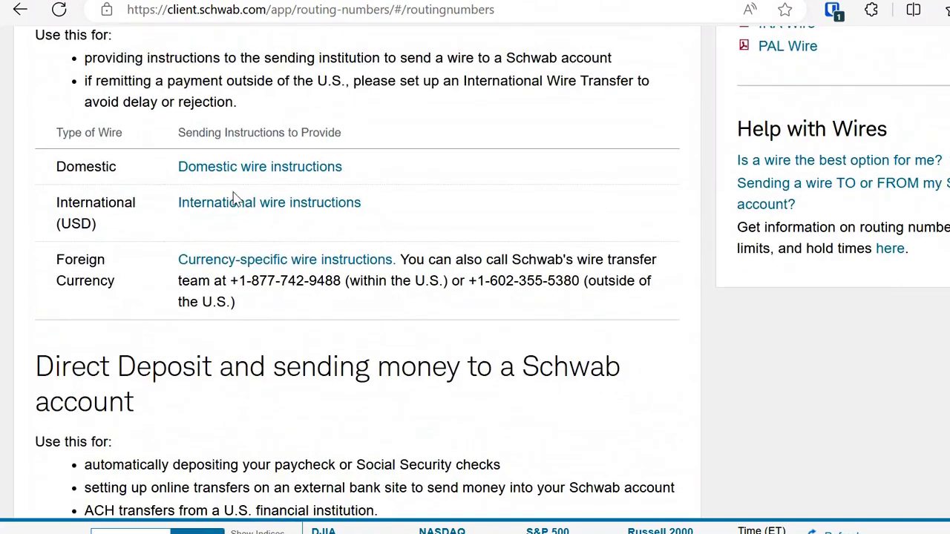
pyautogui.click(253, 204)
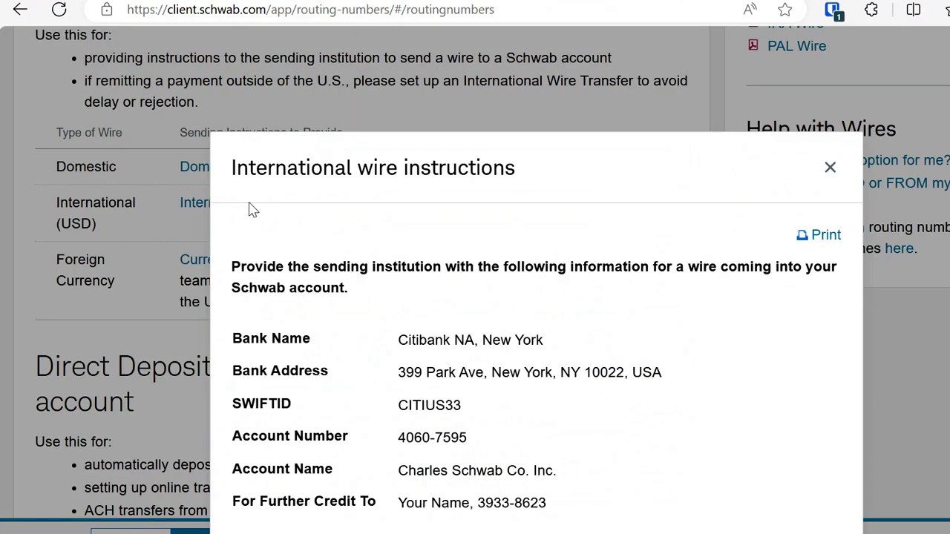
pyautogui.scroll(-1, 499, 214)
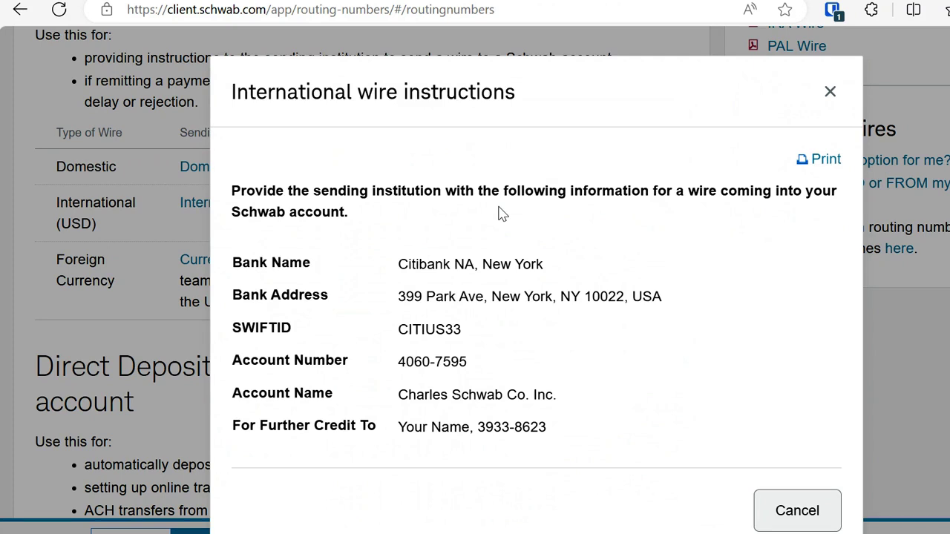
# - Highlight the bank name, bank address and SWIFT ID in the international wire instructions
pyautogui.moveTo(227, 267); pyautogui.dragTo(317, 259)
pyautogui.click(319, 259)
pyautogui.moveTo(229, 264); pyautogui.dragTo(555, 267)
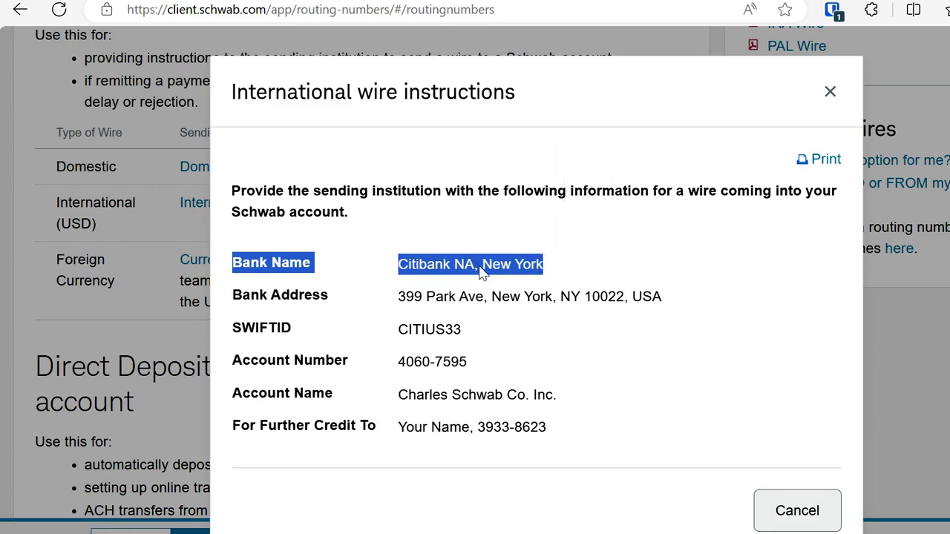
pyautogui.moveTo(481, 273); pyautogui.dragTo(482, 273)
pyautogui.moveTo(403, 299); pyautogui.dragTo(663, 297)
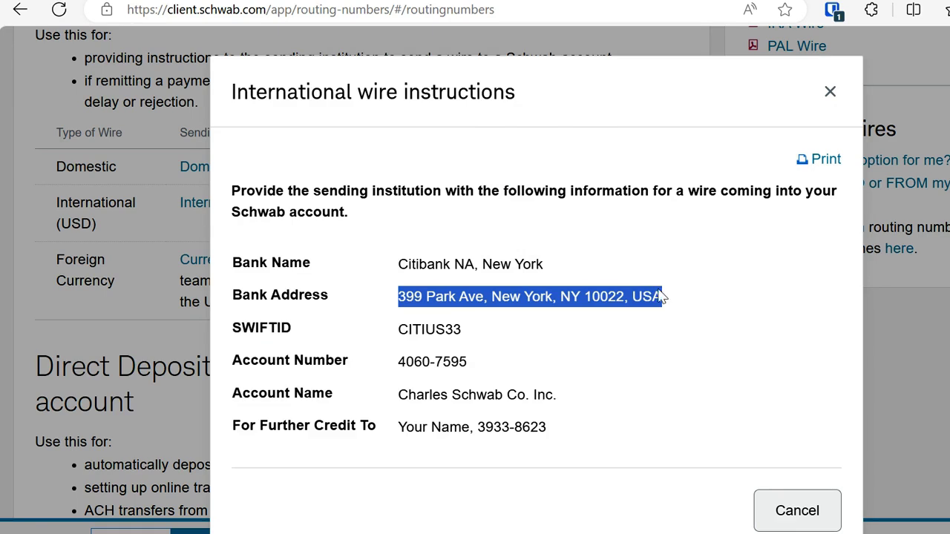
pyautogui.moveTo(242, 328); pyautogui.dragTo(303, 331)
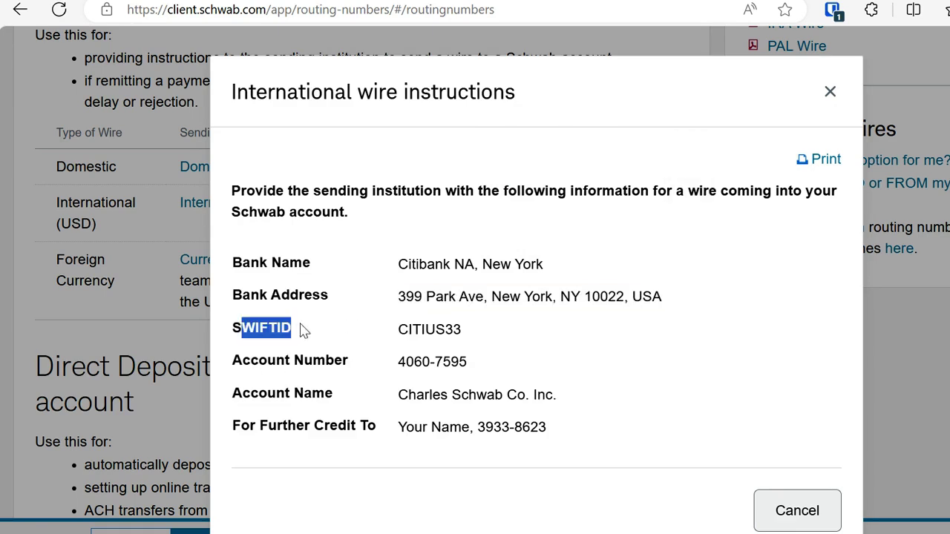
pyautogui.doubleClick(423, 331)
# - Highlight the receiving account number and account name in the international wire instructions
pyautogui.click(408, 362)
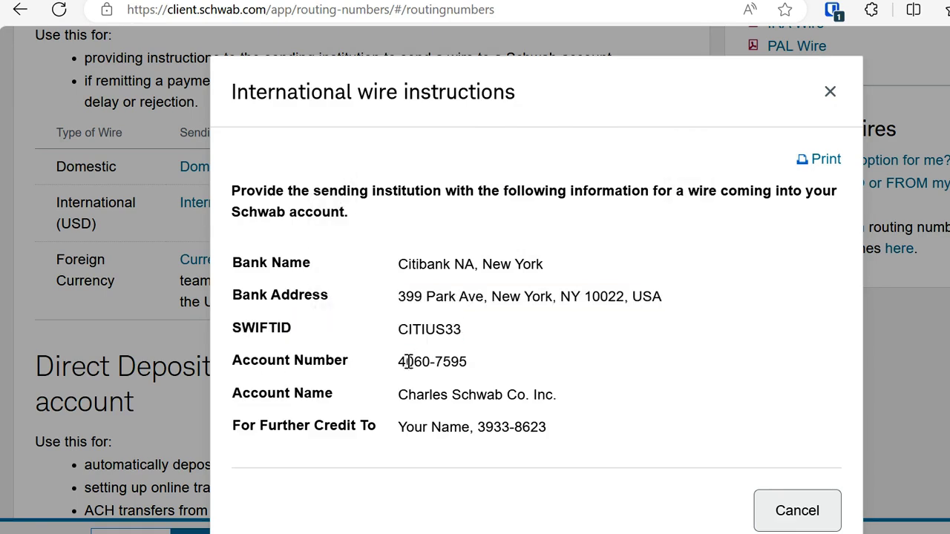
pyautogui.moveTo(398, 361); pyautogui.dragTo(470, 364)
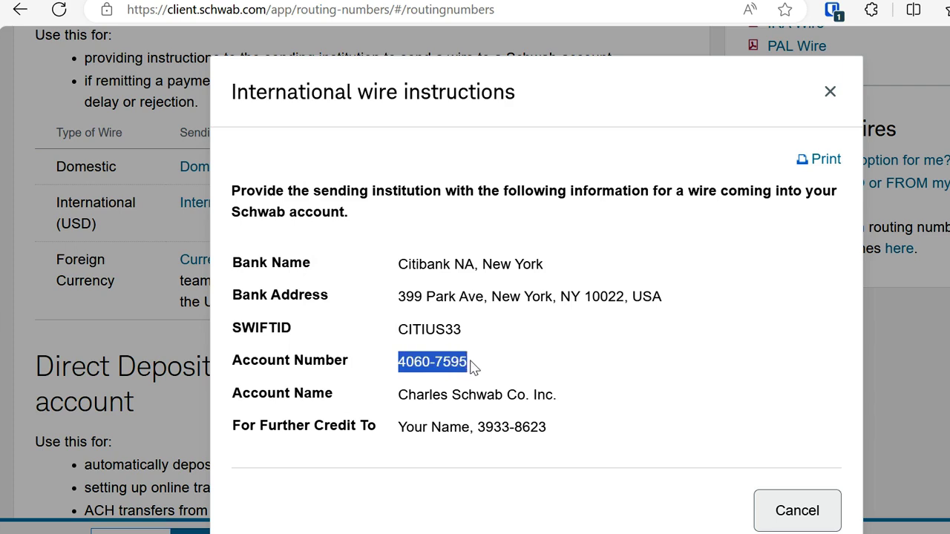
pyautogui.click(401, 393)
pyautogui.moveTo(400, 393); pyautogui.dragTo(552, 394)
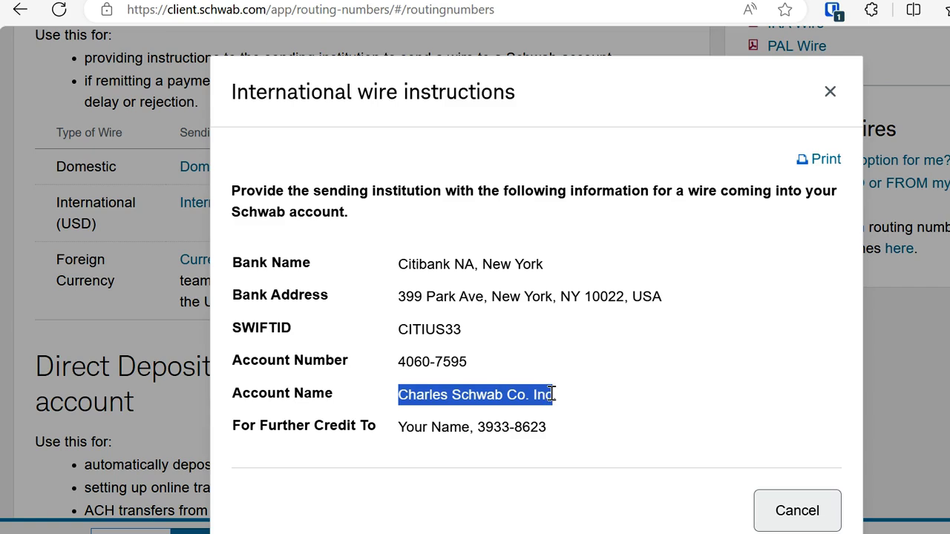
pyautogui.click(586, 446)
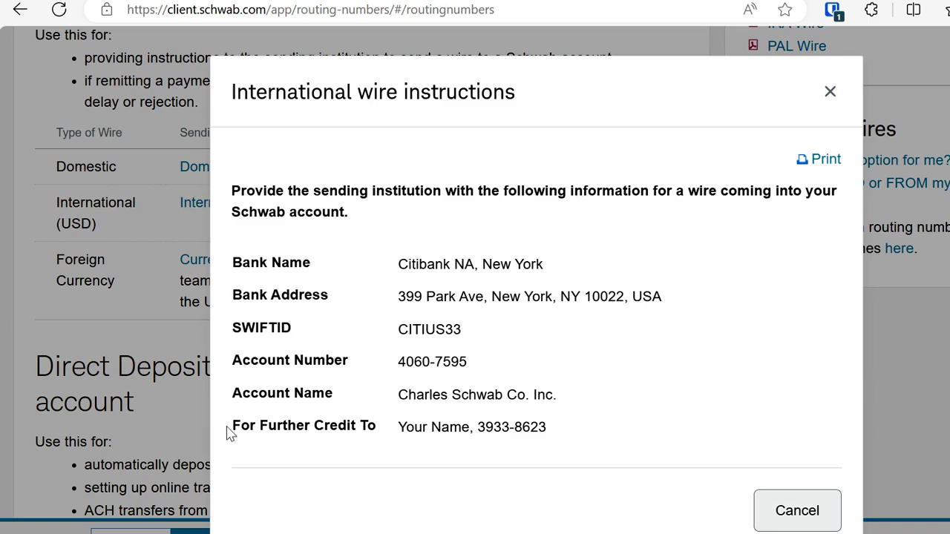
# - Highlight the For Further Credit To line, including the client's name and personal account number
pyautogui.moveTo(233, 433); pyautogui.dragTo(562, 428)
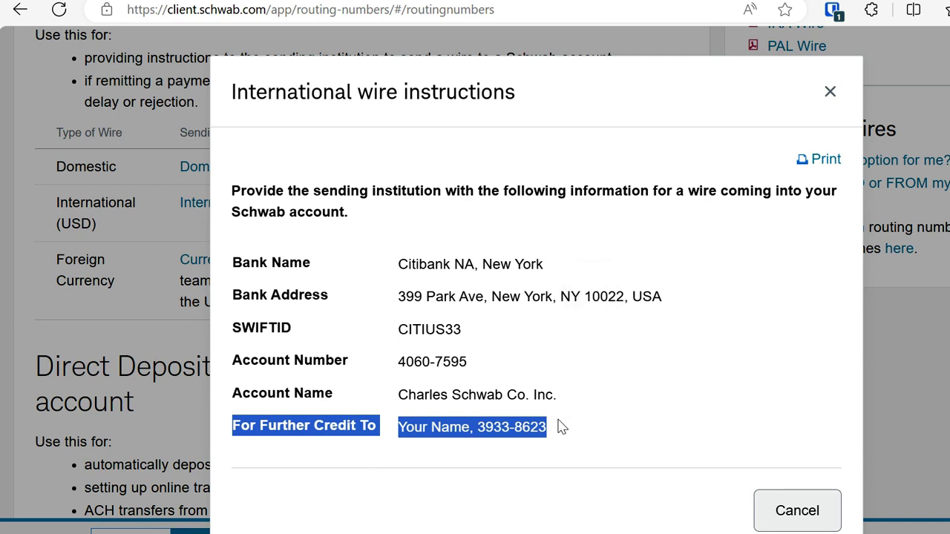
pyautogui.click(403, 426)
pyautogui.moveTo(401, 427); pyautogui.dragTo(551, 429)
pyautogui.click(473, 429)
pyautogui.moveTo(472, 429); pyautogui.dragTo(548, 425)
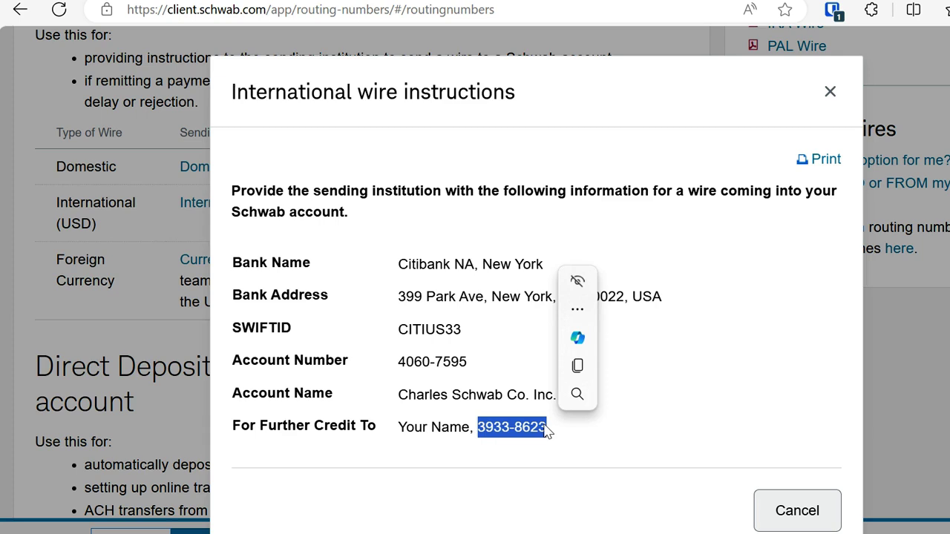
pyautogui.click(466, 450)
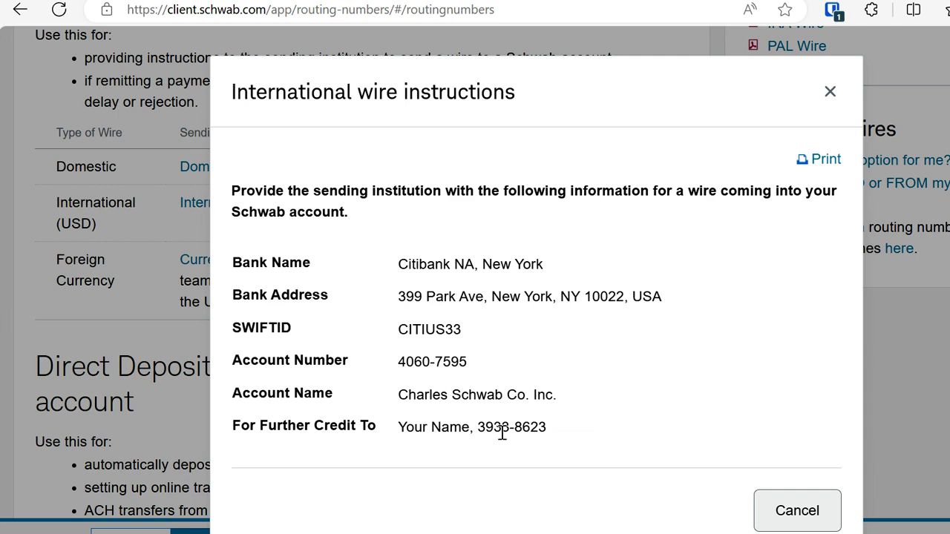
pyautogui.moveTo(547, 428)
pyautogui.mouseDown()
pyautogui.moveTo(403, 441)
pyautogui.moveTo(403, 423)
pyautogui.moveTo(414, 423)
pyautogui.moveTo(547, 428)
pyautogui.moveTo(549, 440)
pyautogui.mouseUp()
pyautogui.click(478, 429)
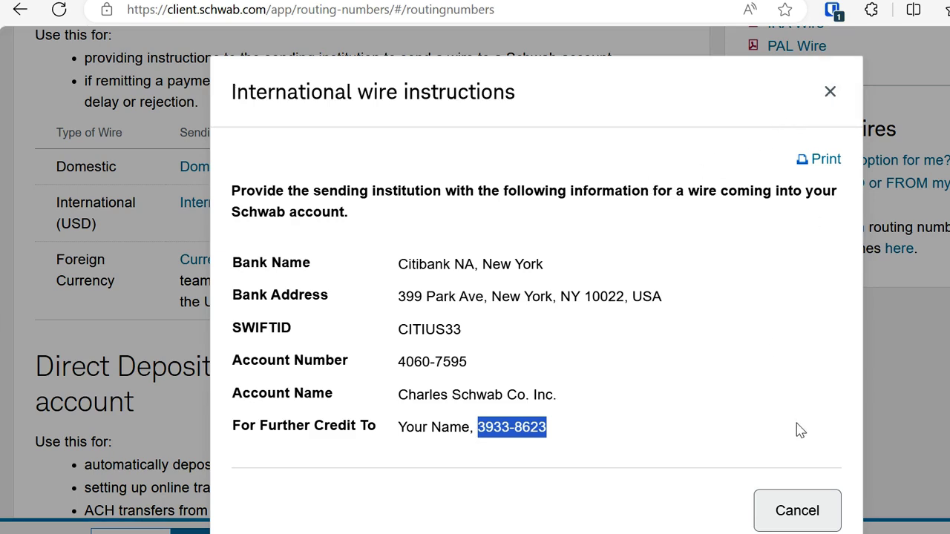
# - Close the international wire instructions and review the direct deposit and outgoing payments sections
pyautogui.click(791, 512)
pyautogui.scroll(-5, 520, 301)
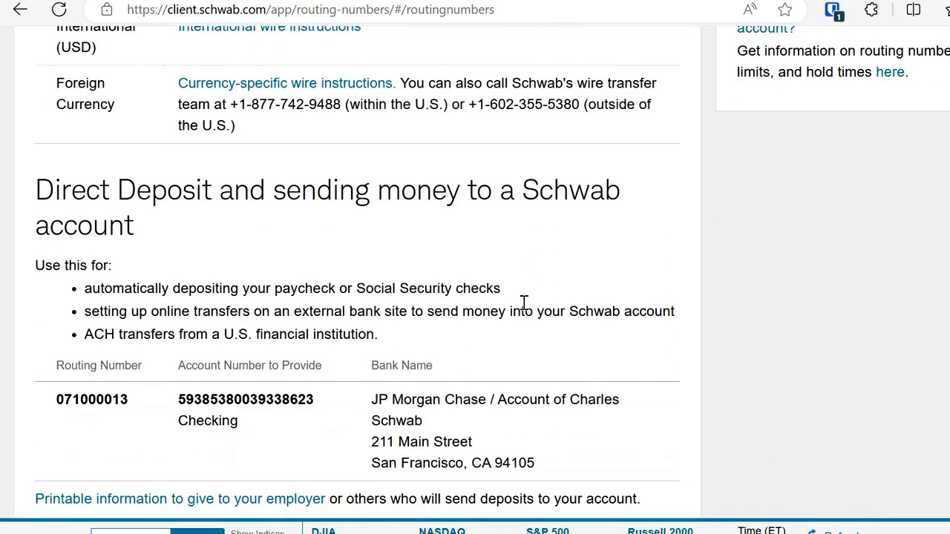
pyautogui.scroll(1, 164, 191)
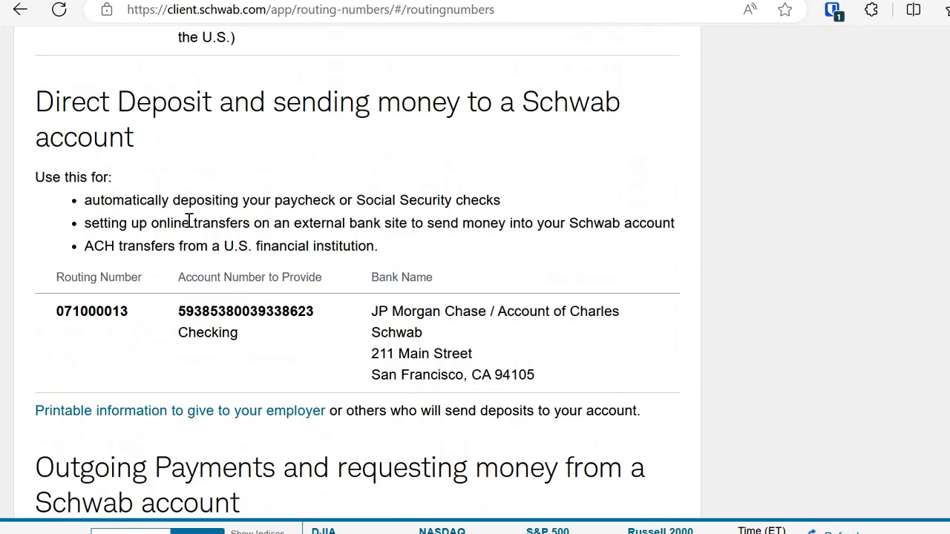
pyautogui.scroll(-5, 315, 322)
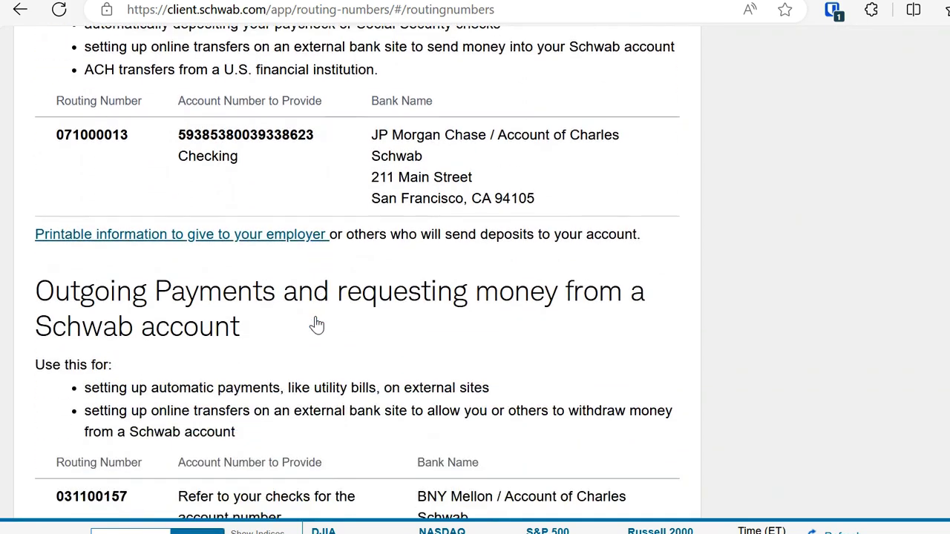
pyautogui.scroll(-6, 314, 324)
pyautogui.scroll(6, 314, 324)
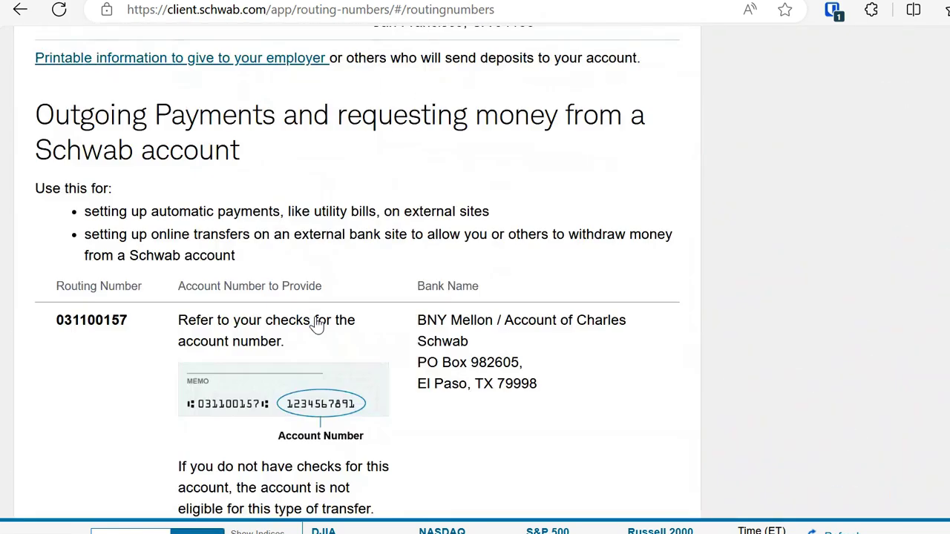
pyautogui.scroll(-1, 286, 317)
pyautogui.scroll(15, 408, 312)
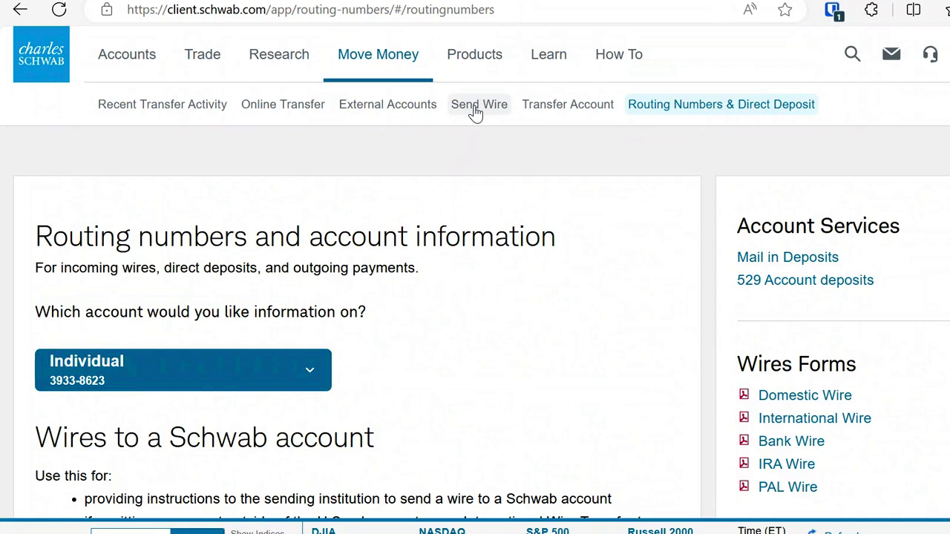
# - Open the Send Wire page and read through the scam warnings down to the source account selection
pyautogui.click(475, 109)
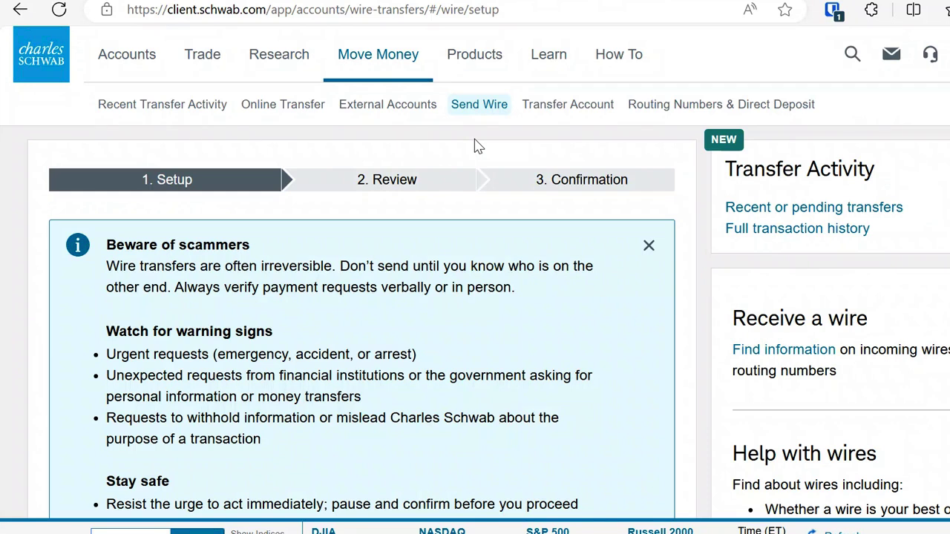
pyautogui.scroll(-1, 475, 152)
pyautogui.scroll(-1, 458, 185)
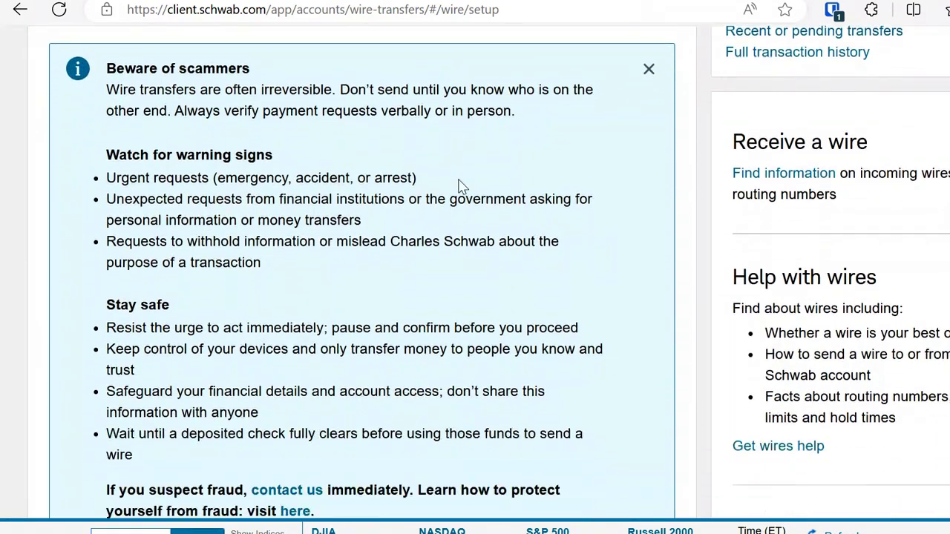
pyautogui.scroll(1, 459, 185)
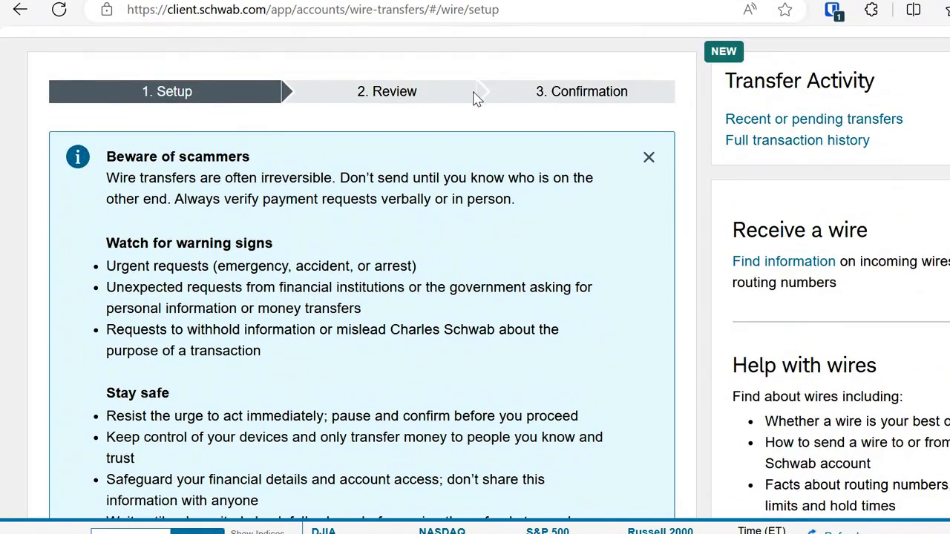
pyautogui.scroll(-3, 335, 205)
pyautogui.scroll(2, 334, 209)
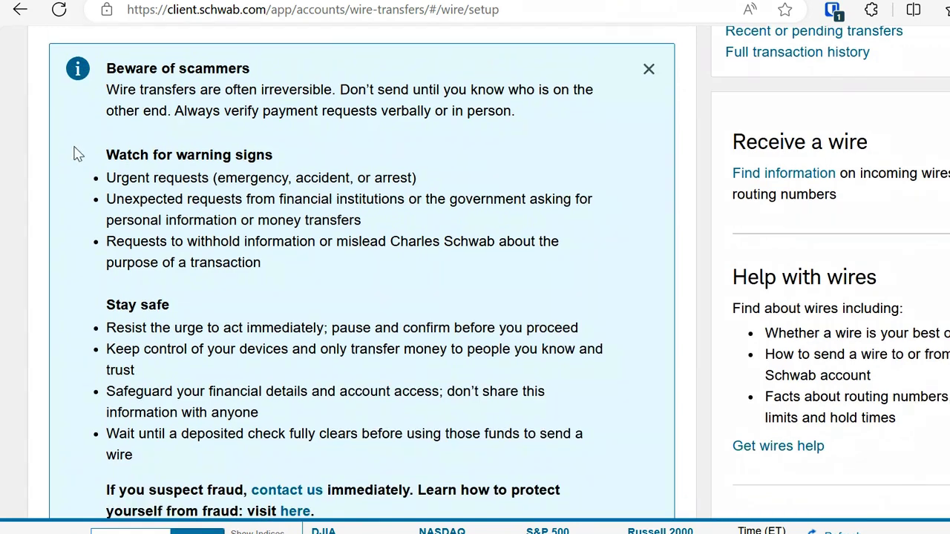
pyautogui.scroll(-1, 222, 223)
pyautogui.scroll(-1, 223, 223)
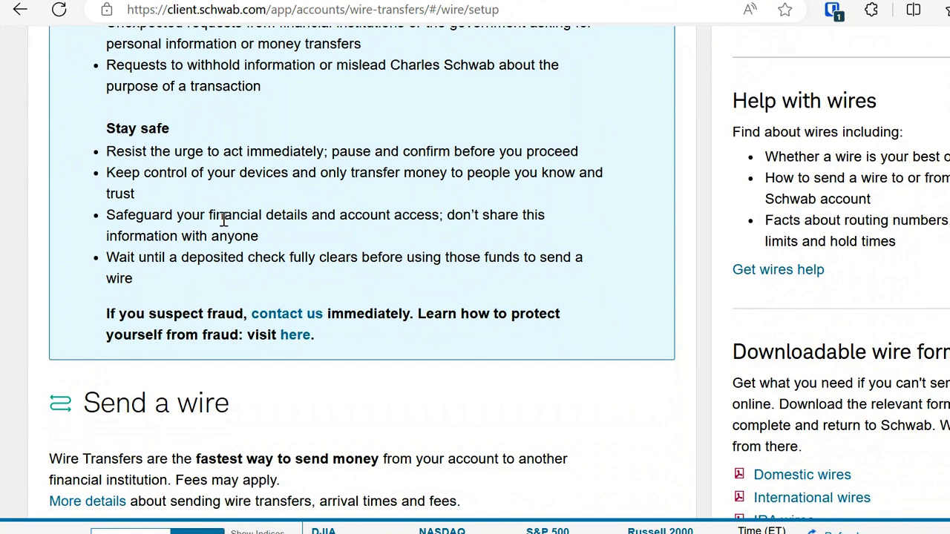
pyautogui.scroll(-2, 224, 221)
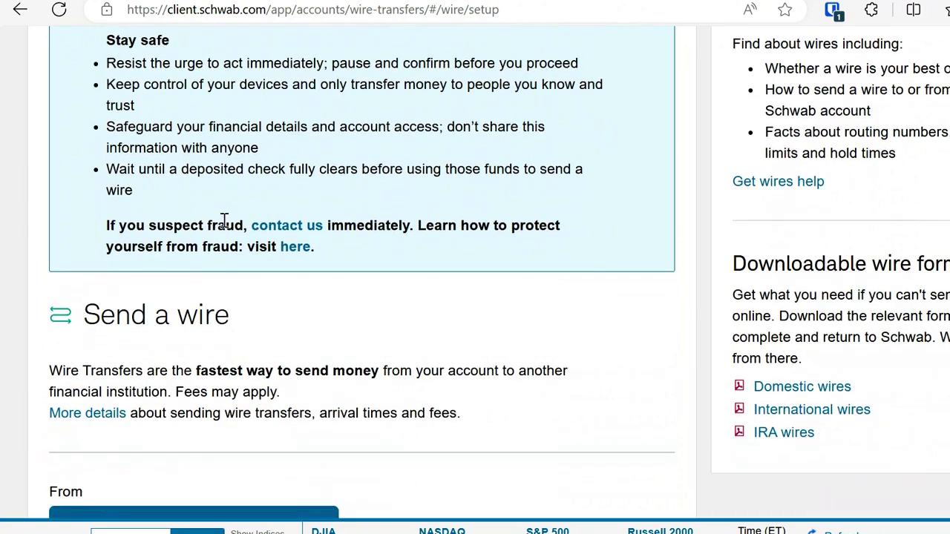
pyautogui.scroll(-1, 224, 221)
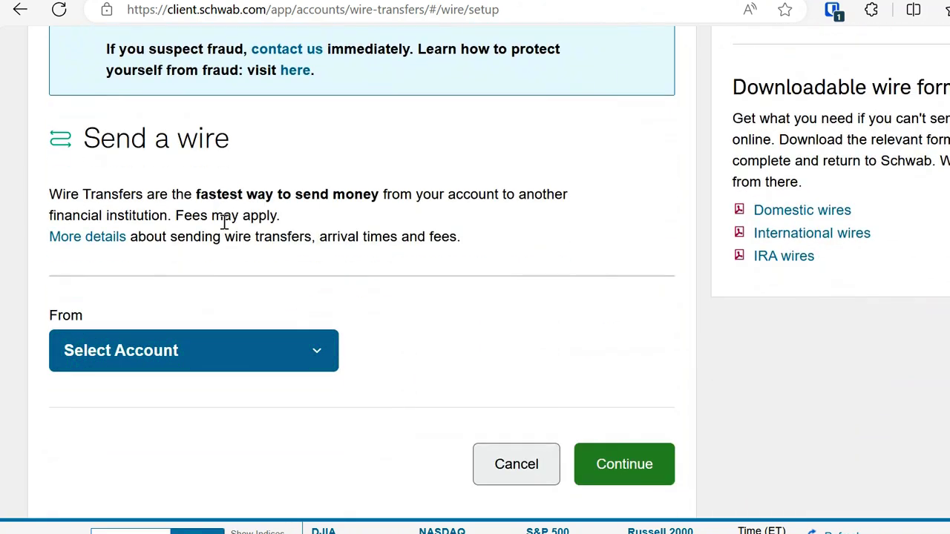
pyautogui.scroll(-1, 224, 221)
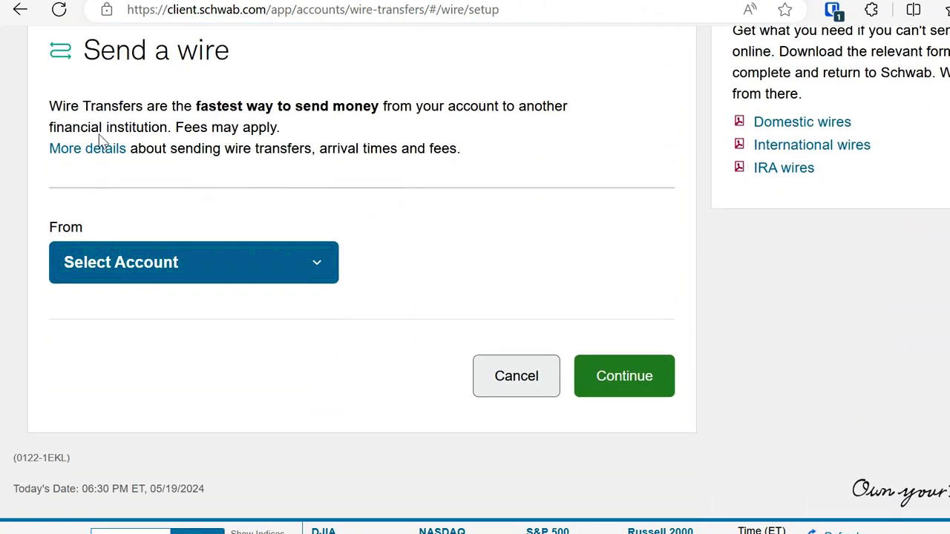
# - Choose the Individual brokerage account as the source and set the wire type to International (USD)
pyautogui.click(154, 267)
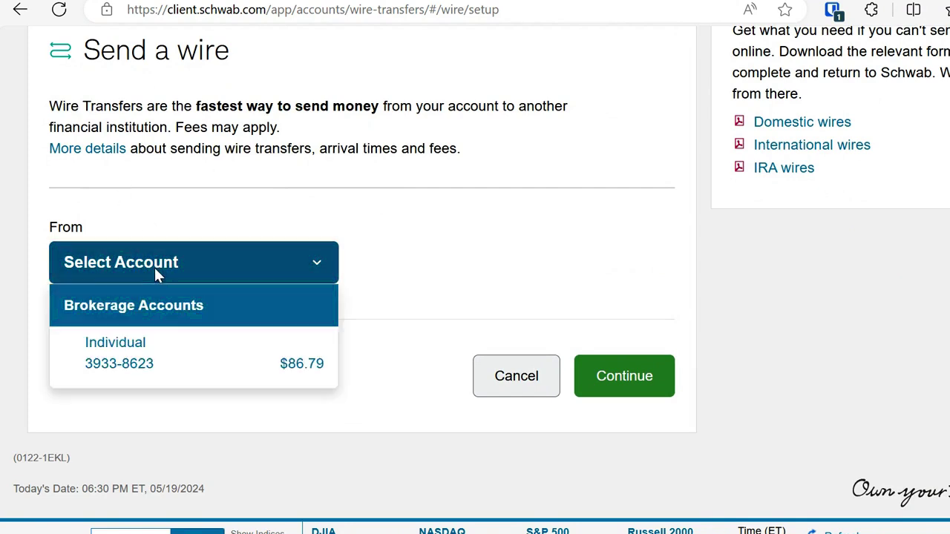
pyautogui.click(191, 363)
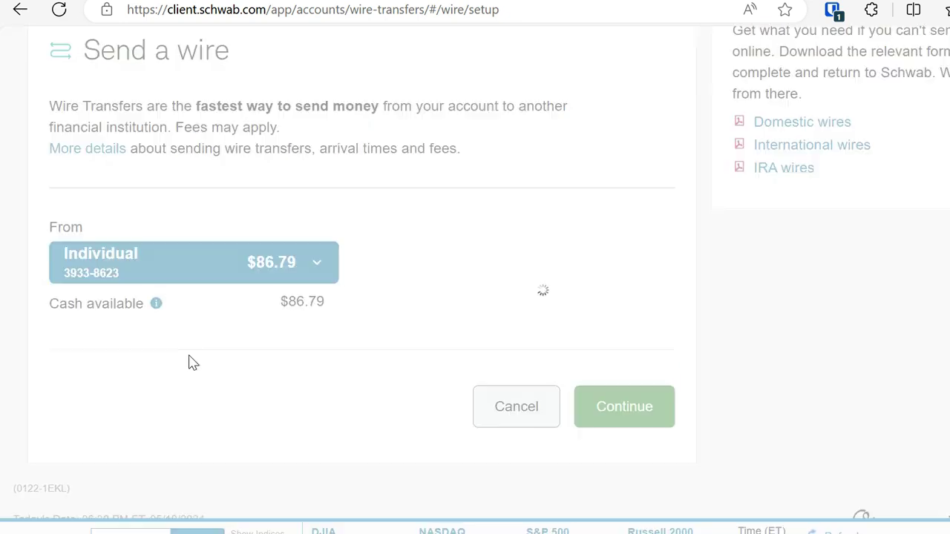
pyautogui.scroll(-3, 327, 289)
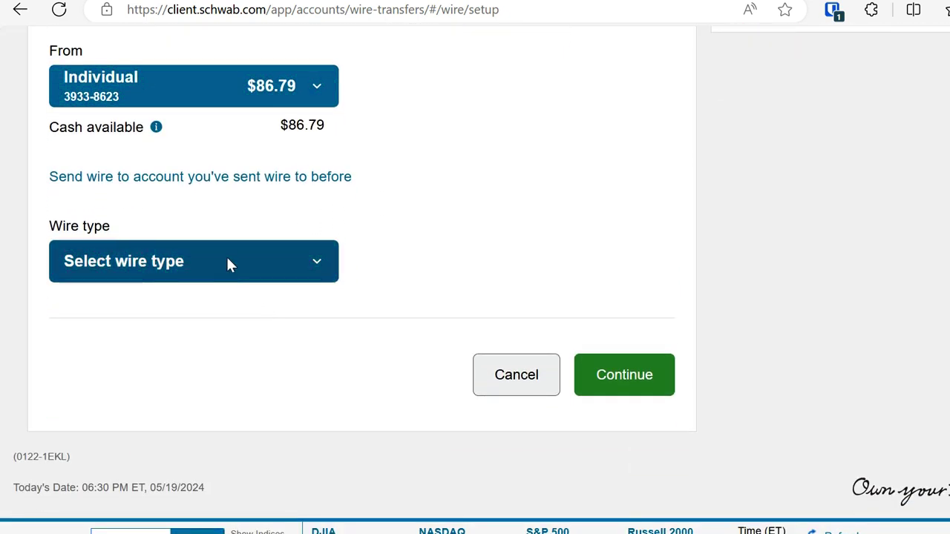
pyautogui.click(229, 265)
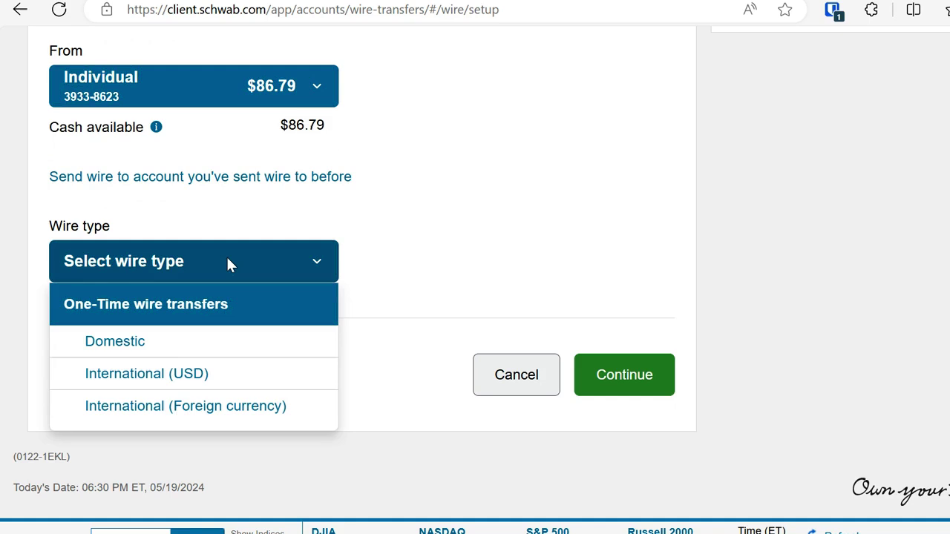
pyautogui.click(231, 383)
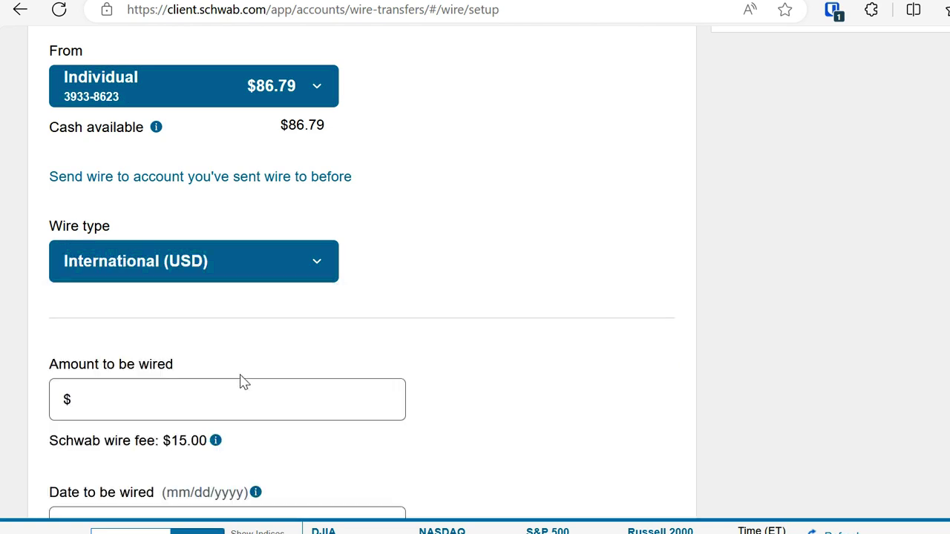
# - Set the amount to be wired to $50.00
pyautogui.scroll(-1, 306, 313)
pyautogui.click(306, 313)
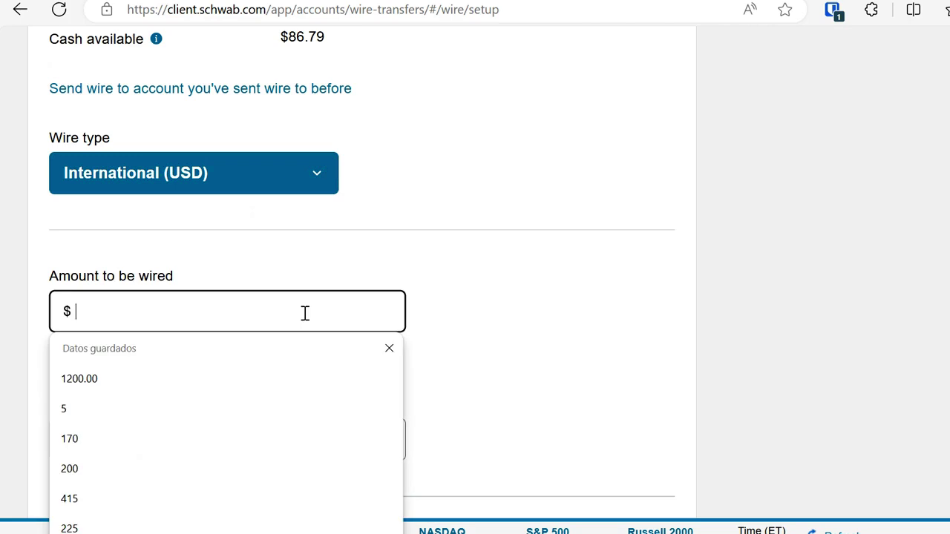
pyautogui.write('50')
pyautogui.click(412, 335)
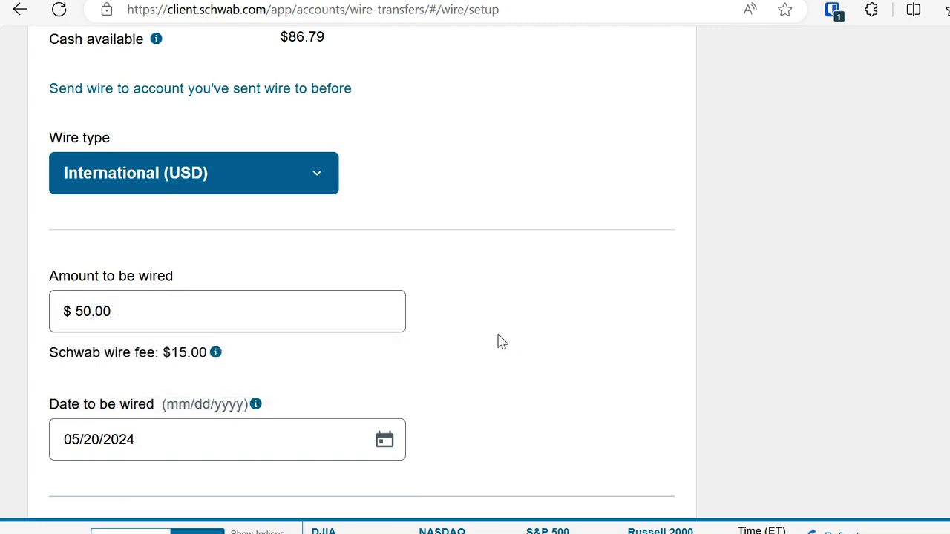
# - Highlight the Schwab wire fee shown for the wire amount, then clear the highlight
pyautogui.scroll(-1, 340, 324)
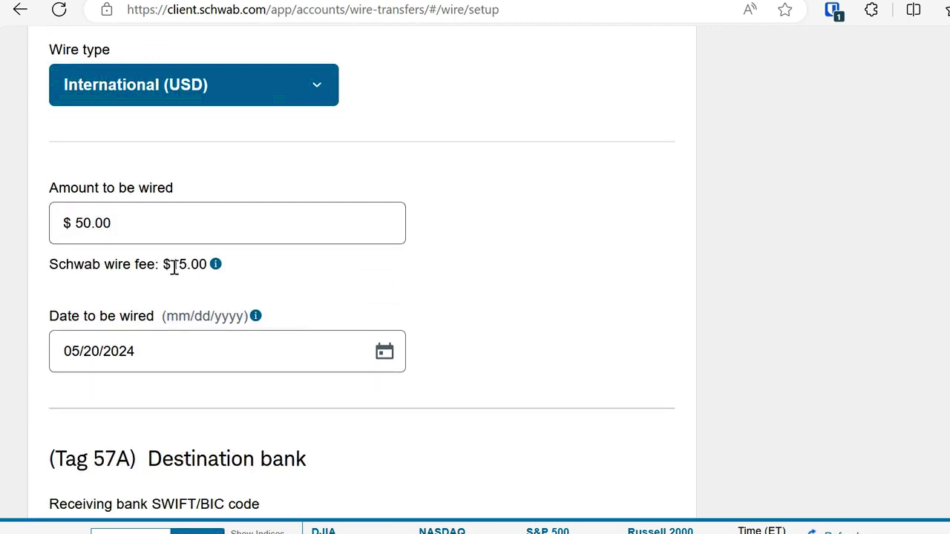
pyautogui.moveTo(157, 264); pyautogui.dragTo(219, 267)
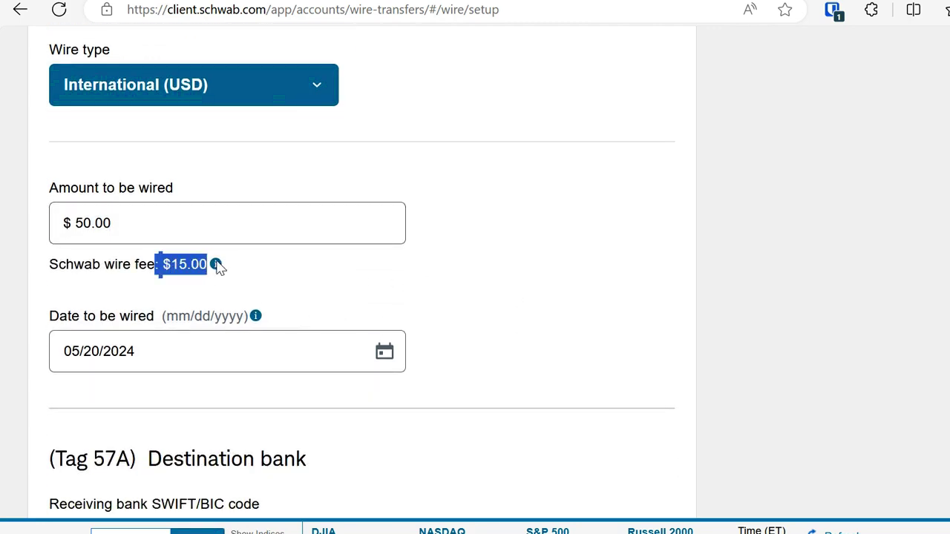
pyautogui.click(79, 272)
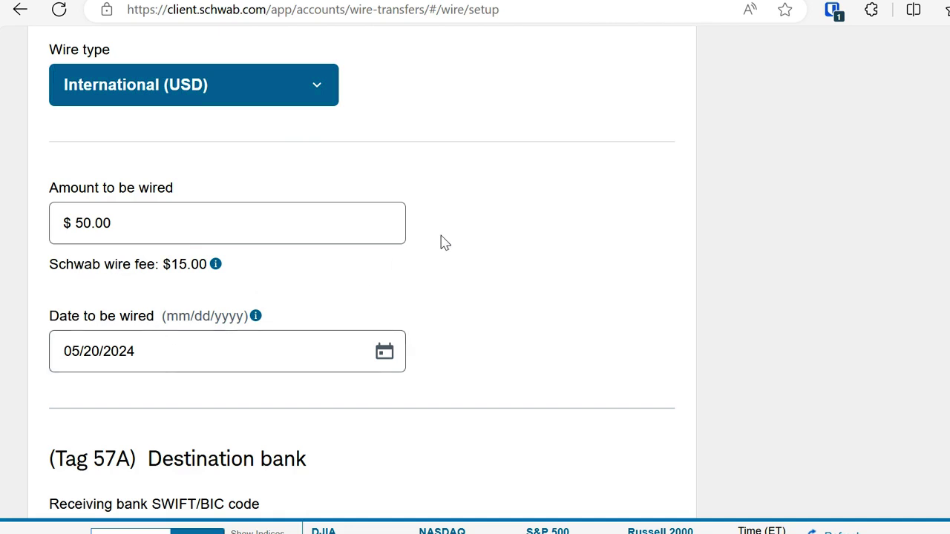
# - Highlight SWIFT/BIC in the destination bank section and point out its code field without filling it in
pyautogui.scroll(-1, 441, 242)
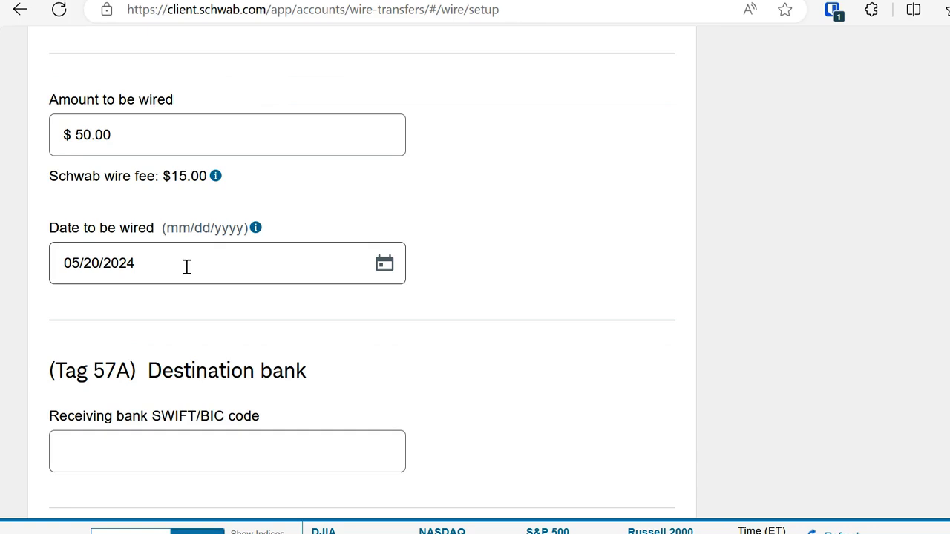
pyautogui.scroll(-2, 460, 351)
pyautogui.scroll(-1, 460, 348)
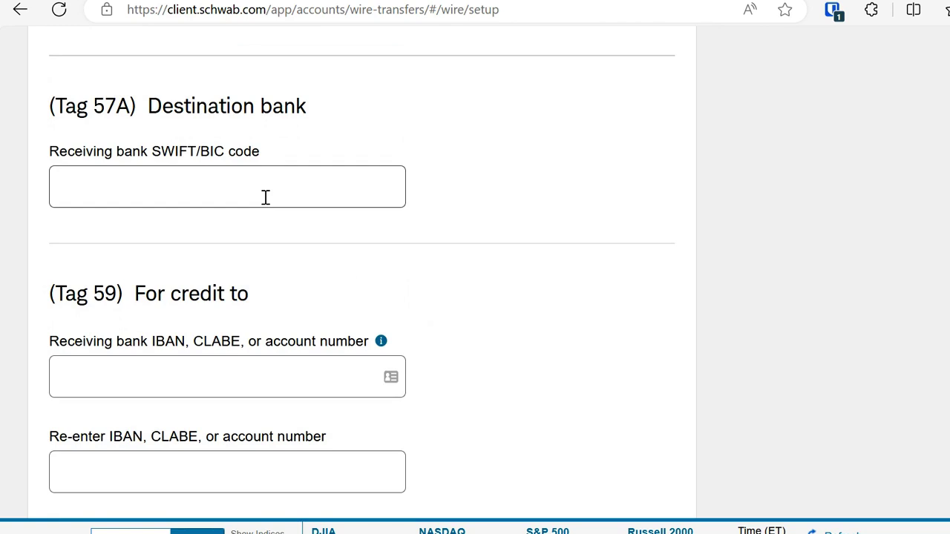
pyautogui.moveTo(152, 152); pyautogui.dragTo(222, 156)
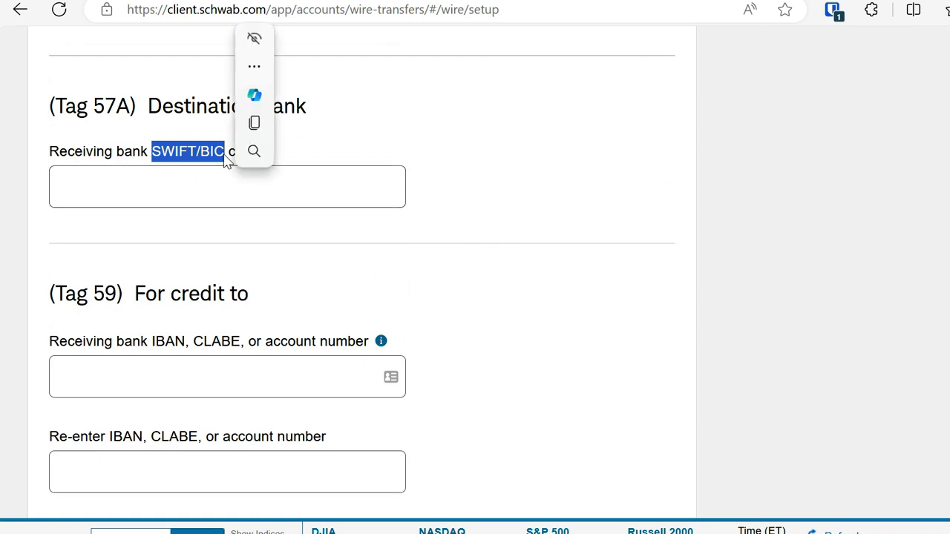
pyautogui.click(607, 195)
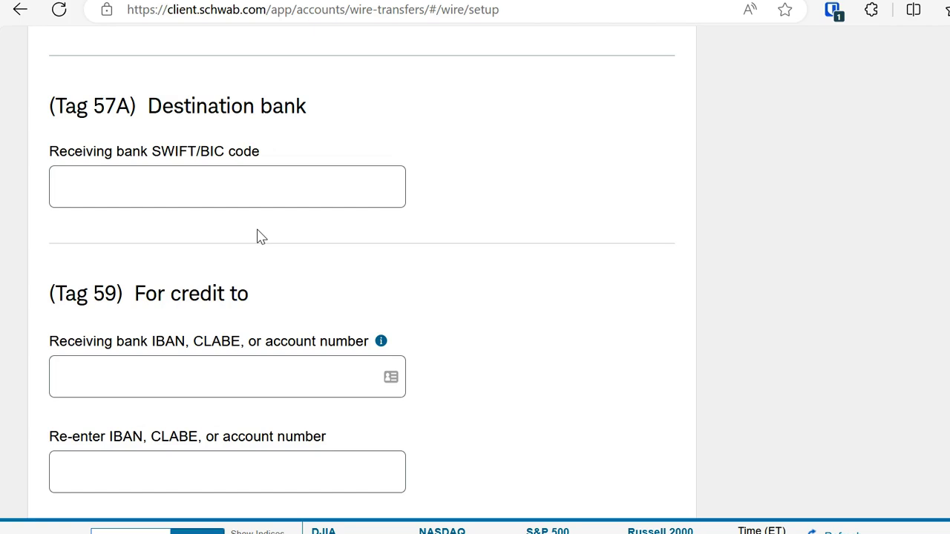
pyautogui.moveTo(151, 151); pyautogui.dragTo(225, 156)
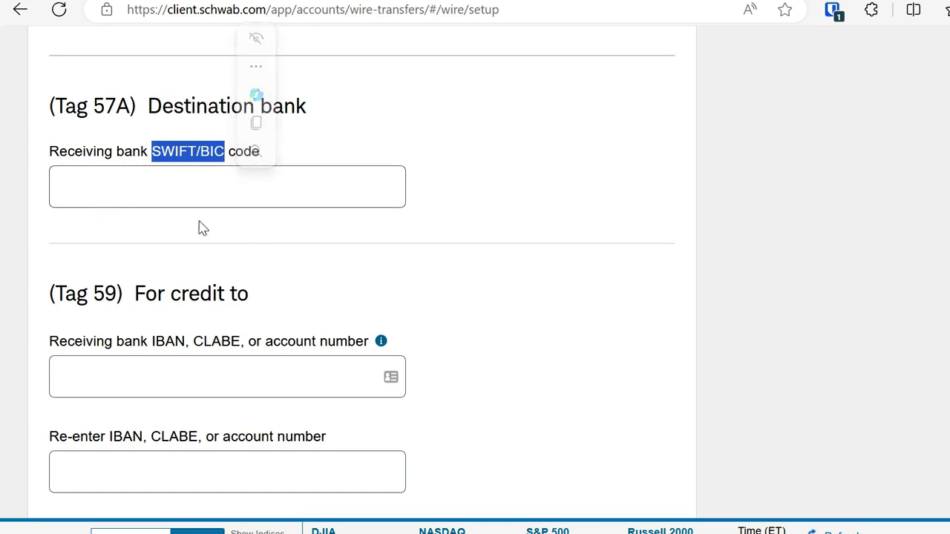
pyautogui.click(192, 198)
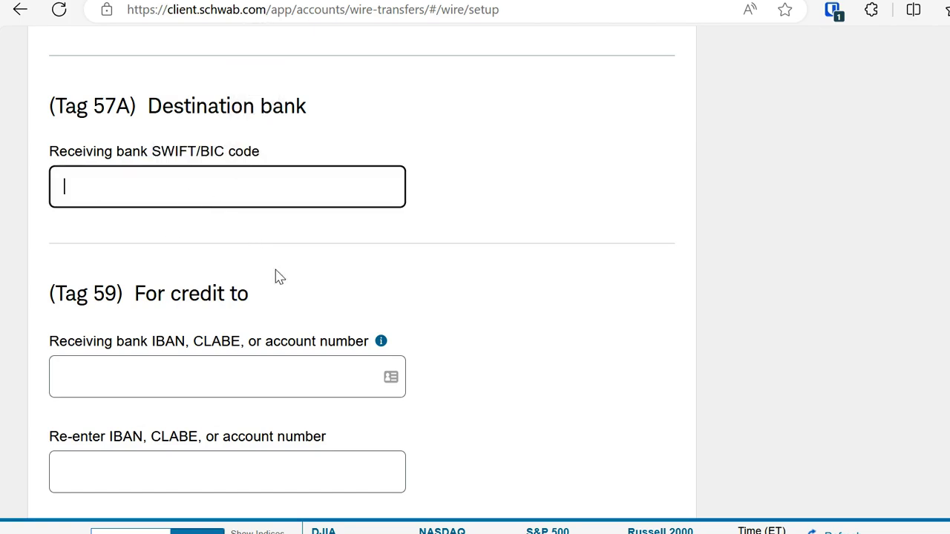
pyautogui.scroll(-1, 276, 275)
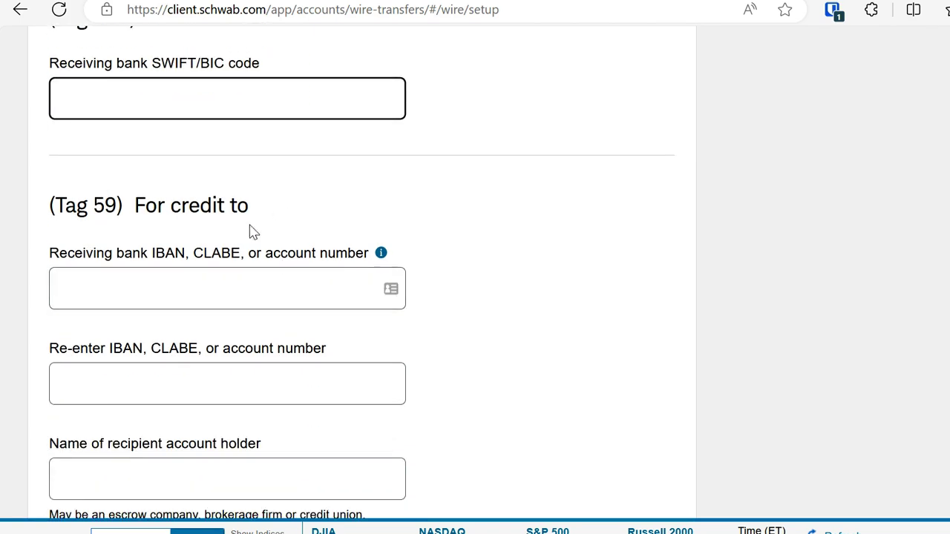
pyautogui.click(48, 257)
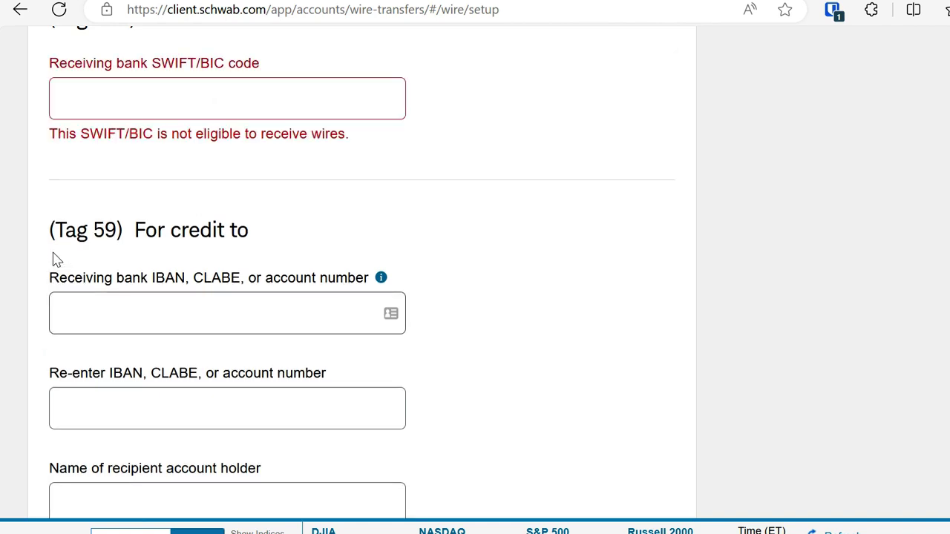
pyautogui.scroll(1, 60, 265)
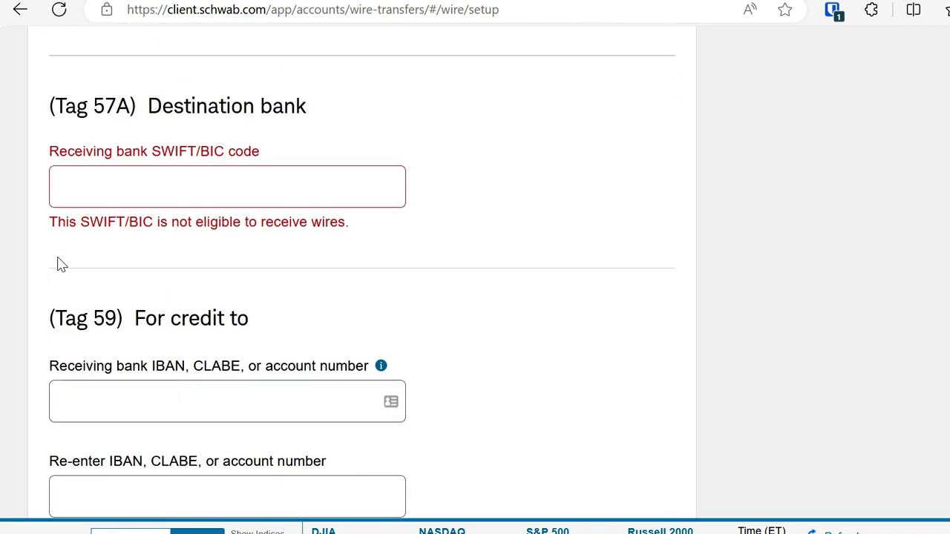
# - Highlight IBAN in the For credit to section and point out the receiving account number field
pyautogui.scroll(-2, 139, 216)
pyautogui.scroll(-1, 140, 218)
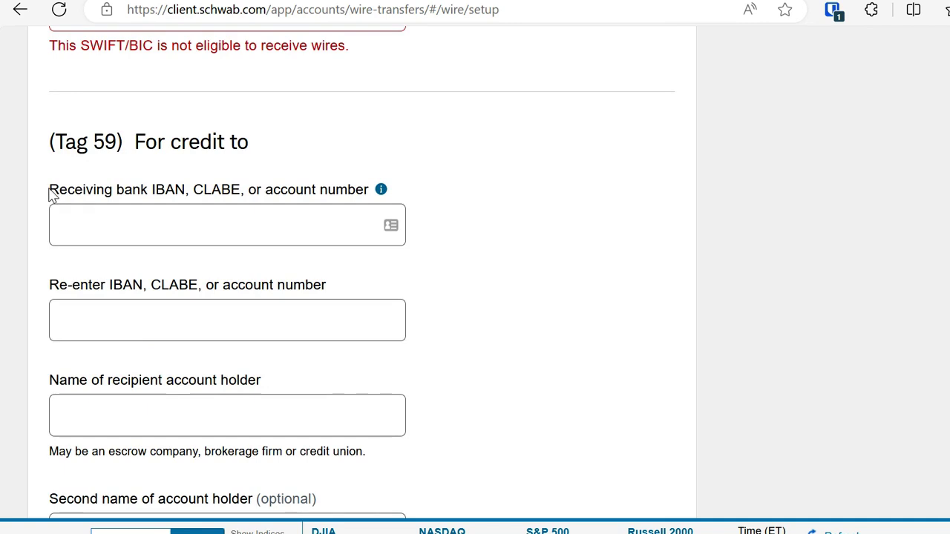
pyautogui.moveTo(151, 190); pyautogui.dragTo(187, 191)
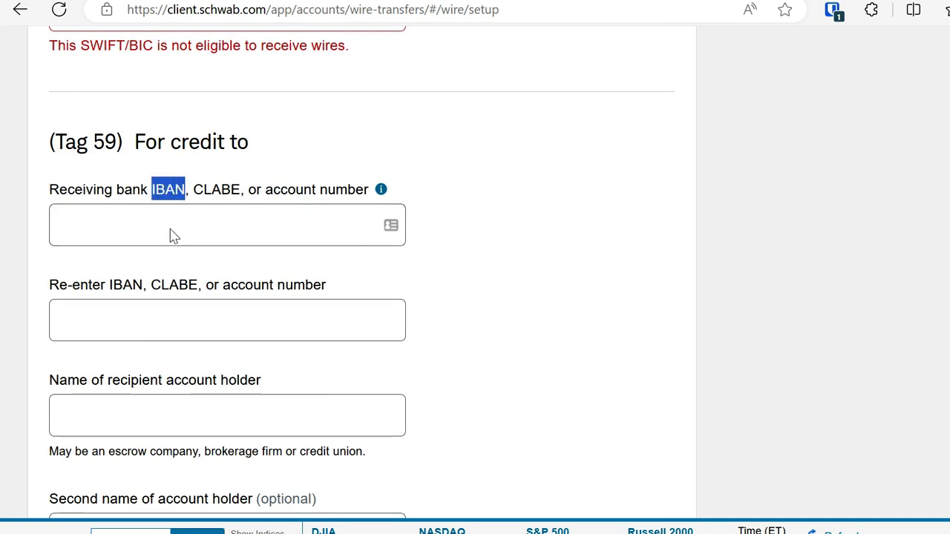
pyautogui.click(110, 217)
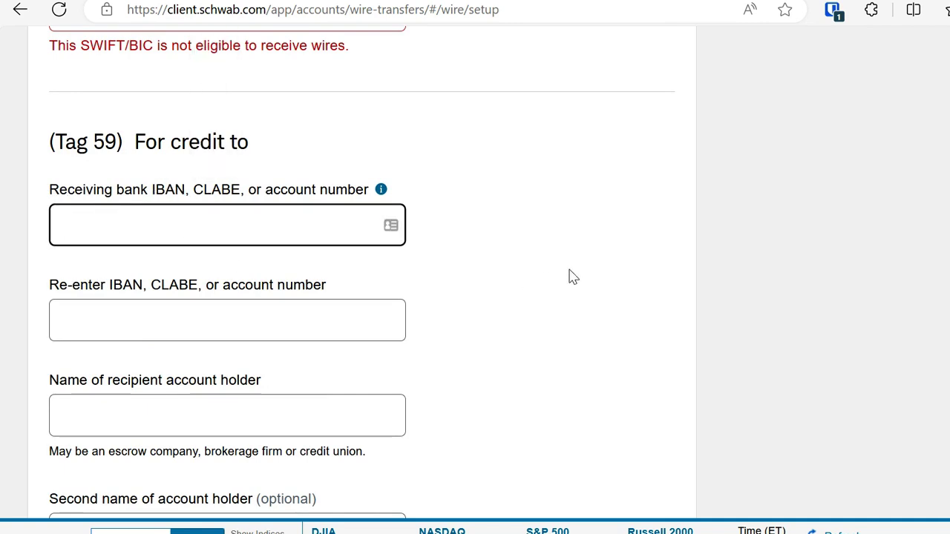
pyautogui.scroll(3, 573, 277)
pyautogui.scroll(-3, 573, 277)
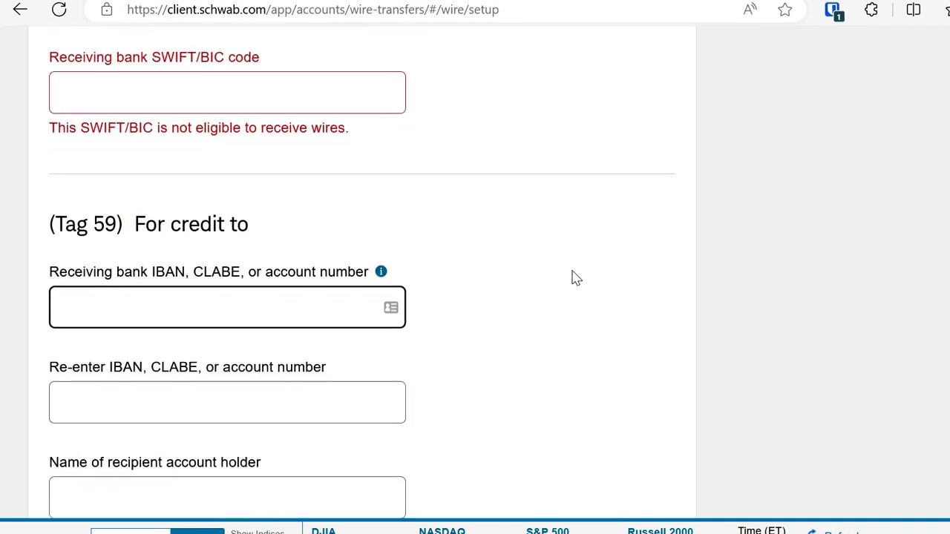
pyautogui.scroll(-1, 573, 277)
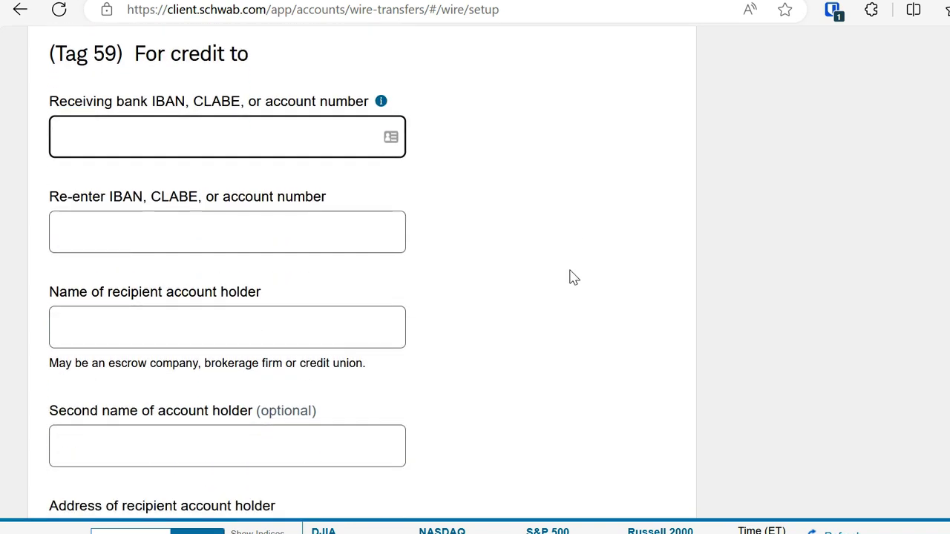
# - Point out the account number re-entry and recipient account holder name fields, leaving them empty
pyautogui.click(178, 241)
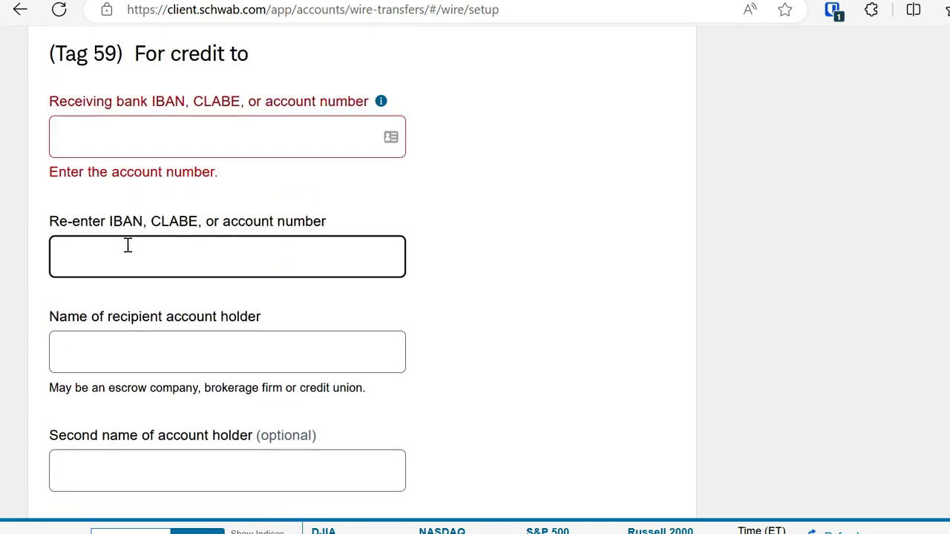
pyautogui.scroll(-1, 164, 245)
pyautogui.scroll(1, 200, 134)
pyautogui.click(178, 149)
pyautogui.click(185, 245)
pyautogui.scroll(-1, 408, 307)
pyautogui.click(267, 258)
pyautogui.click(490, 271)
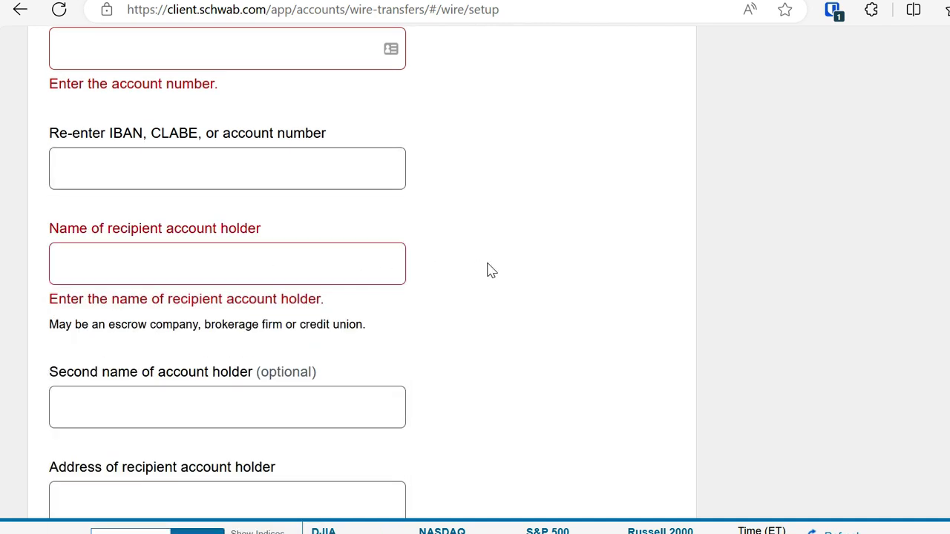
# - Highlight the recipient account holder's address label and the optional Address 2 label
pyautogui.scroll(-1, 490, 271)
pyautogui.scroll(-1, 490, 271)
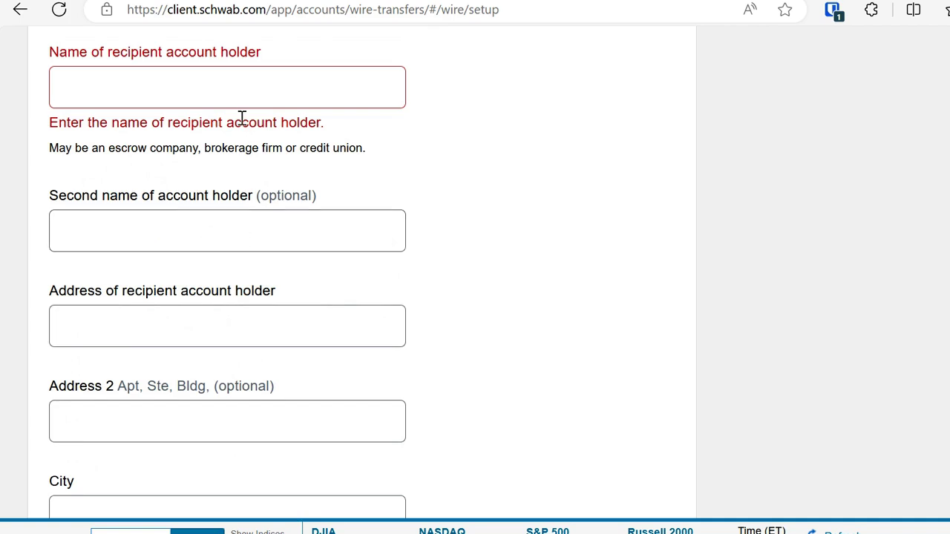
pyautogui.scroll(-1, 185, 308)
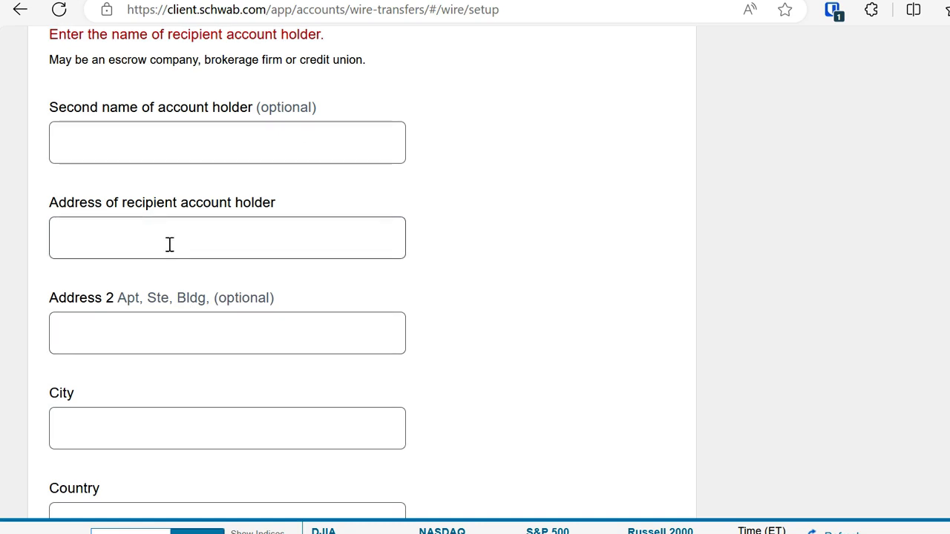
pyautogui.moveTo(80, 208); pyautogui.dragTo(147, 208)
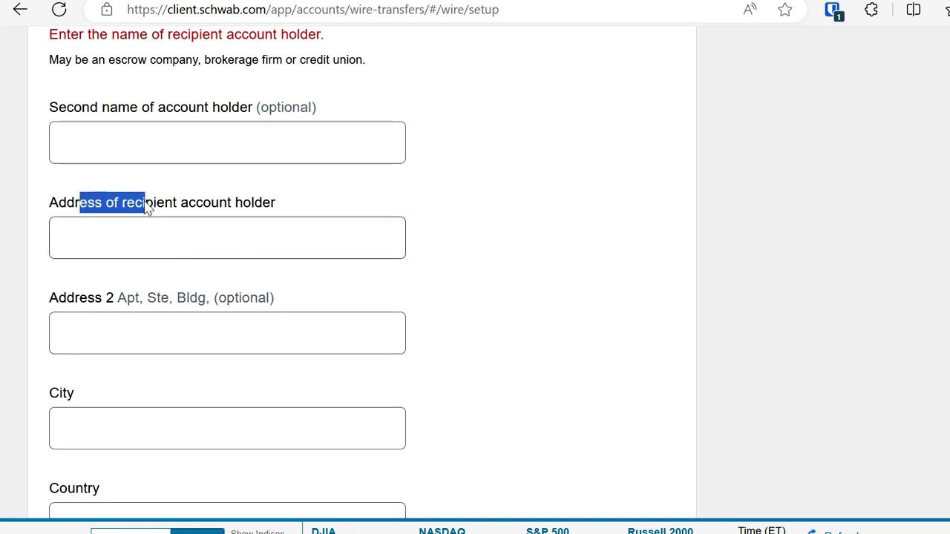
pyautogui.scroll(-1, 66, 293)
pyautogui.moveTo(66, 215); pyautogui.dragTo(115, 212)
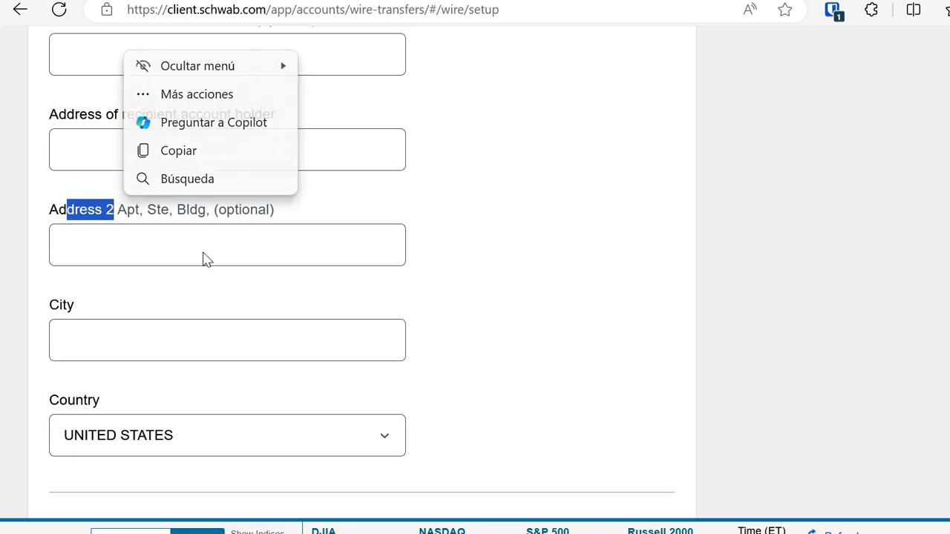
pyautogui.click(199, 296)
# - Highlight the recipient's City and Country labels and check the country selection without changing it
pyautogui.scroll(-1, 99, 282)
pyautogui.moveTo(49, 216); pyautogui.dragTo(82, 219)
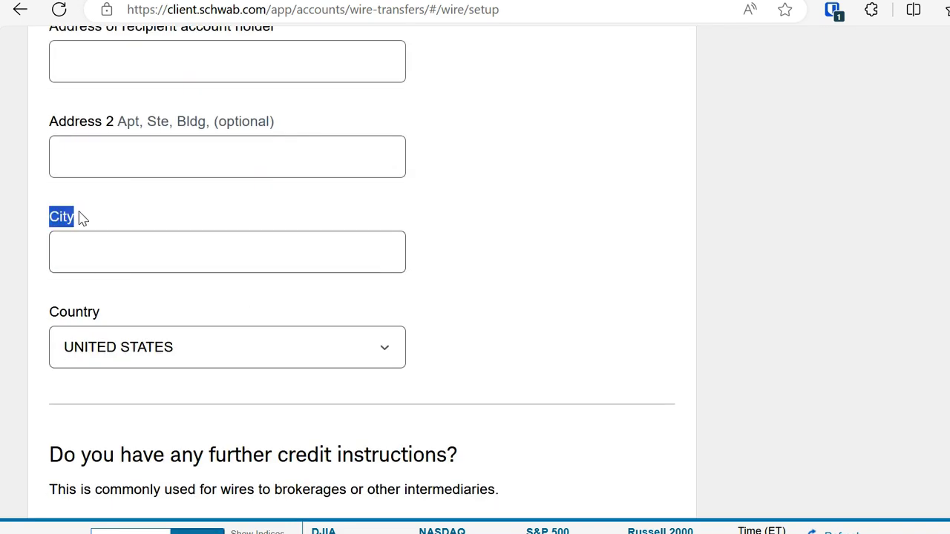
pyautogui.moveTo(63, 312); pyautogui.dragTo(102, 312)
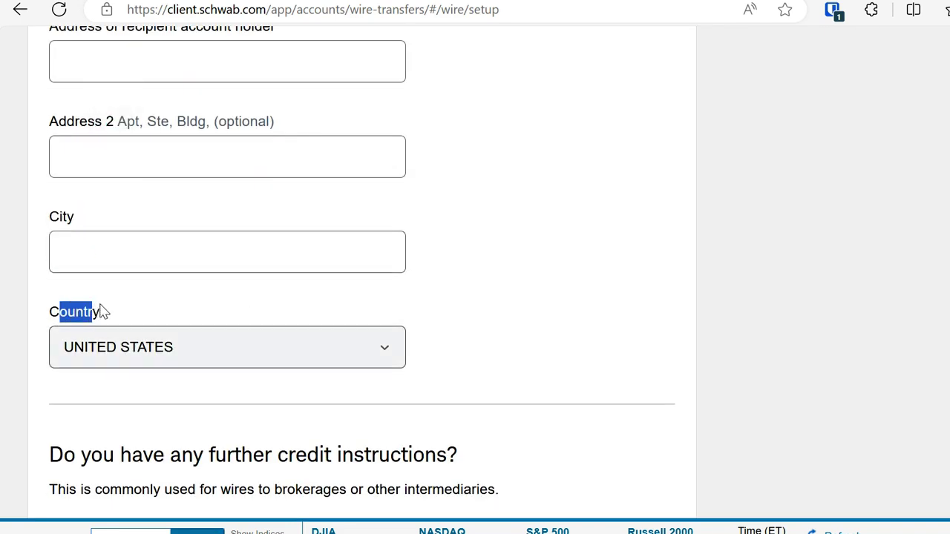
pyautogui.click(233, 346)
pyautogui.click(232, 346)
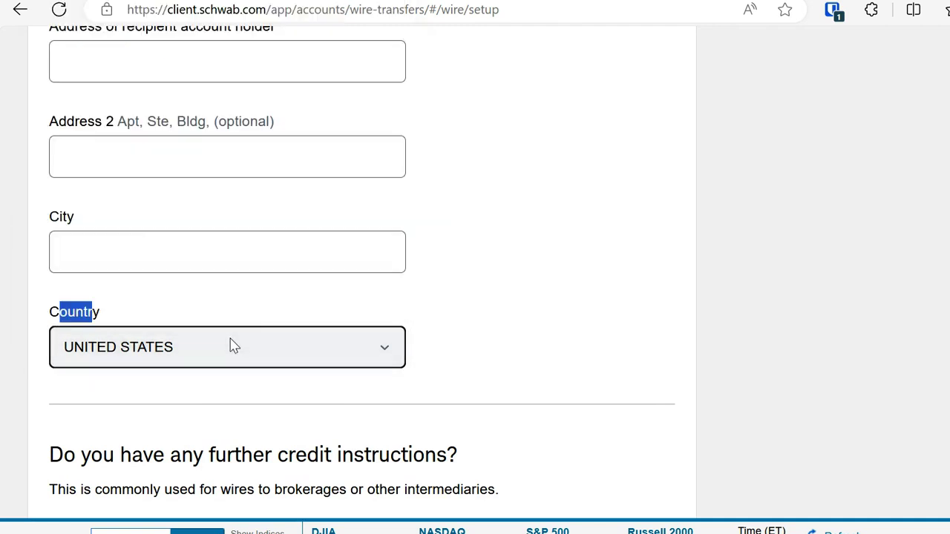
pyautogui.click(470, 271)
# - Set Further instructions to Yes to inspect the Tag 59 further credit fields, and set it back to No
pyautogui.scroll(-2, 471, 272)
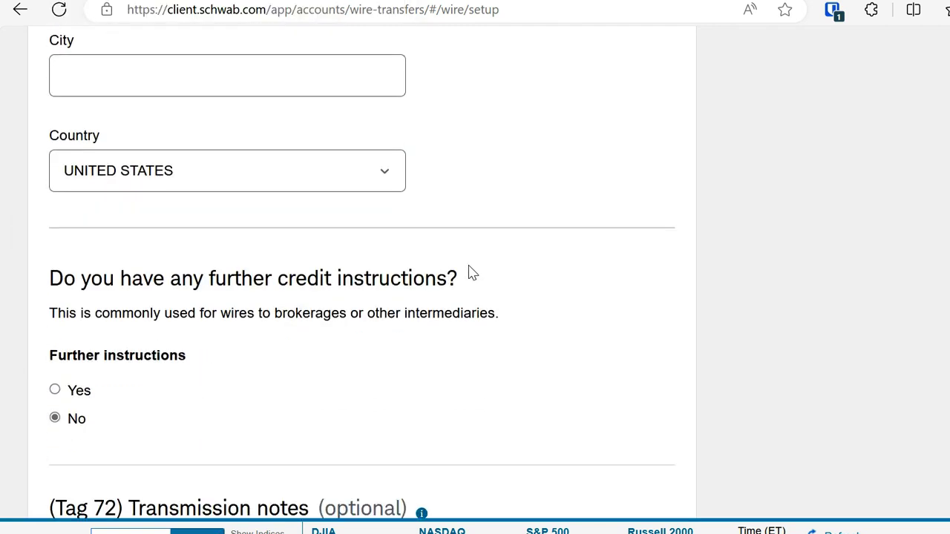
pyautogui.scroll(-1, 471, 274)
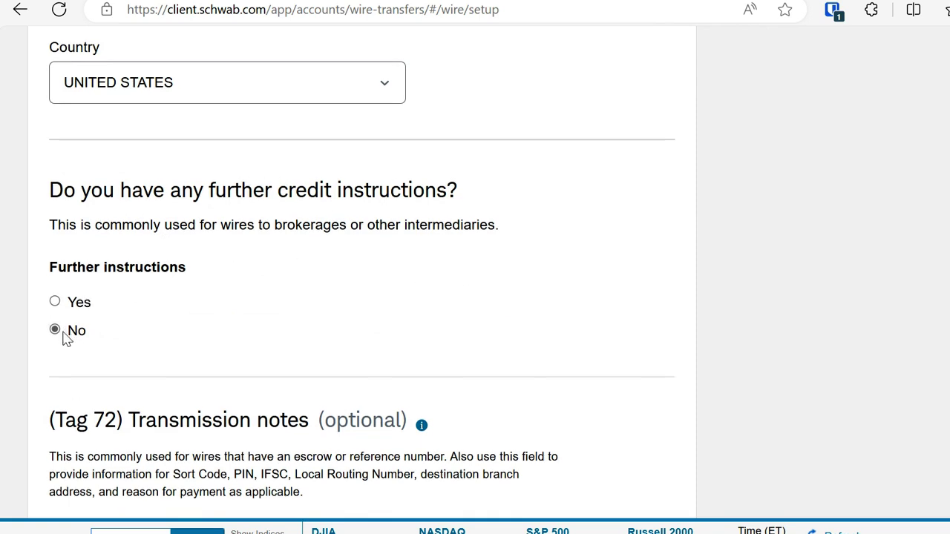
pyautogui.click(58, 303)
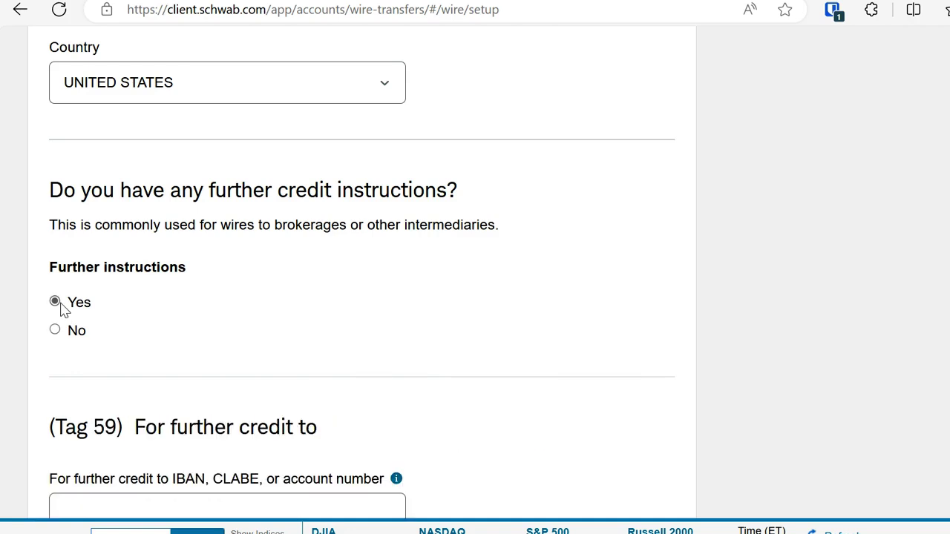
pyautogui.scroll(-2, 149, 311)
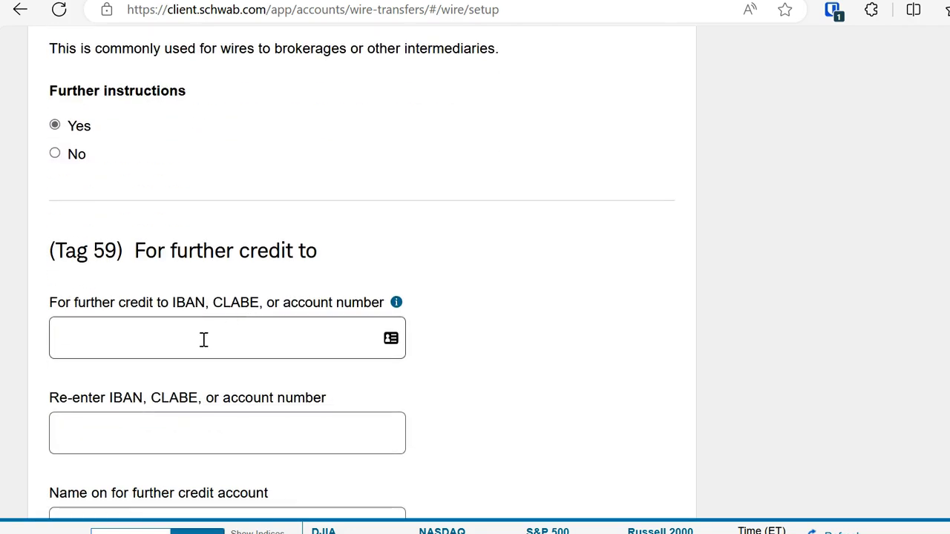
pyautogui.scroll(-4, 200, 356)
pyautogui.scroll(5, 197, 363)
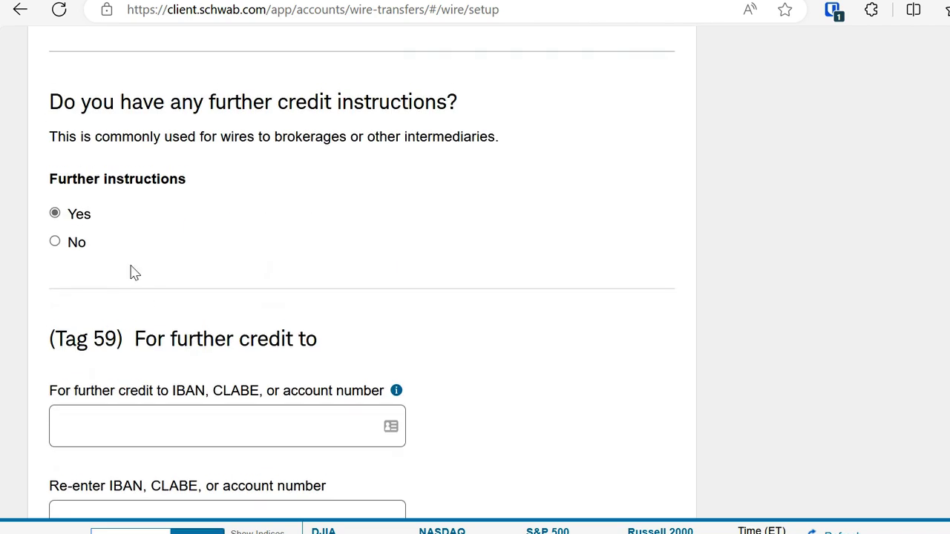
pyautogui.click(58, 250)
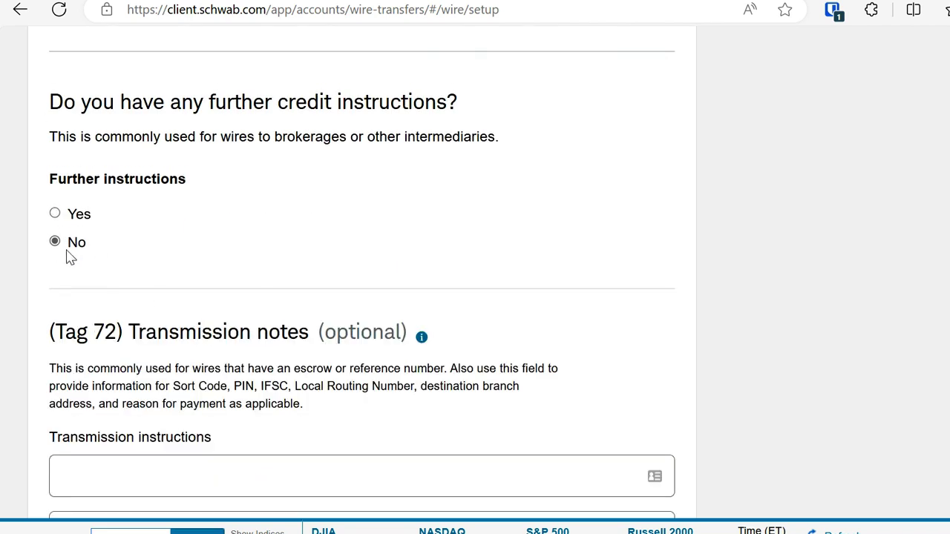
# - Enter "Retiro broker Schawb" on the first Transmission instructions line of the optional Tag 72 notes
pyautogui.scroll(-2, 186, 233)
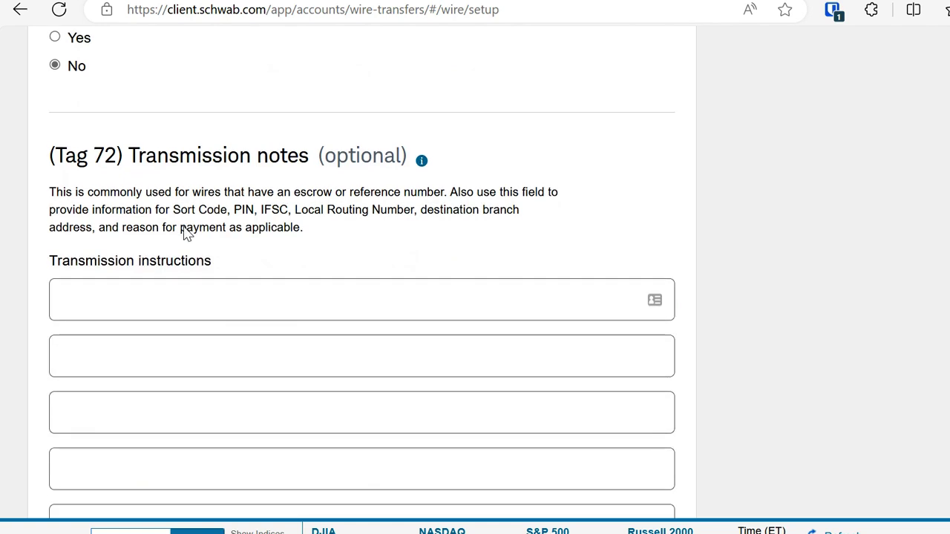
pyautogui.click(196, 300)
pyautogui.click(193, 305)
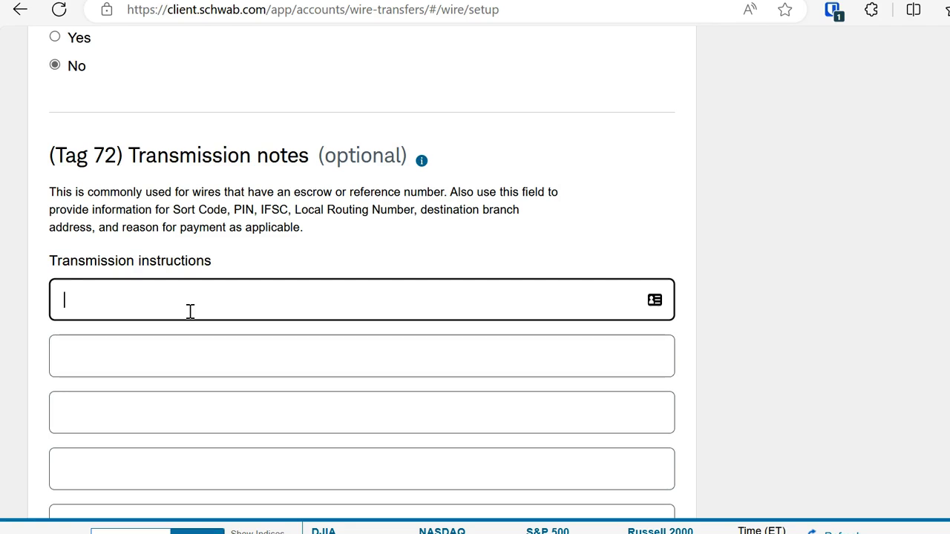
pyautogui.write('Retiro ')
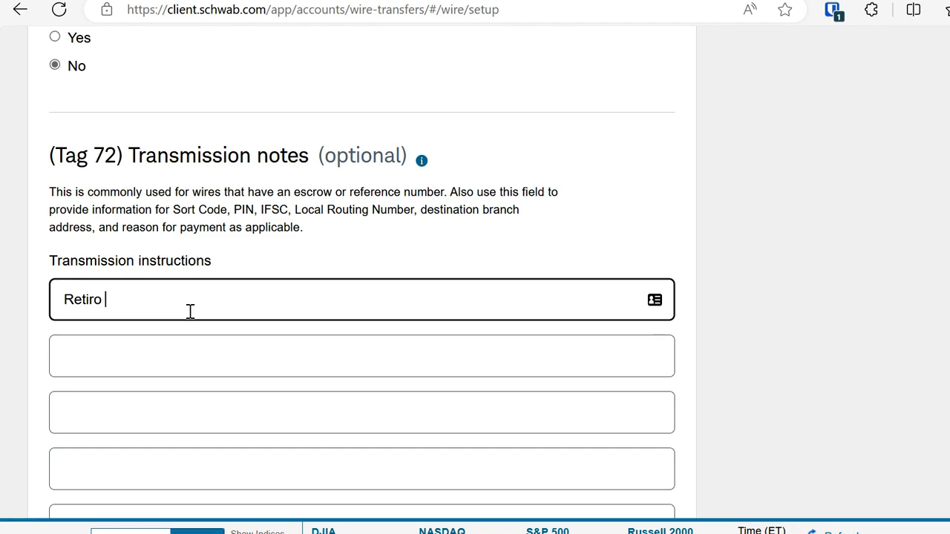
pyautogui.write('broker Sc')
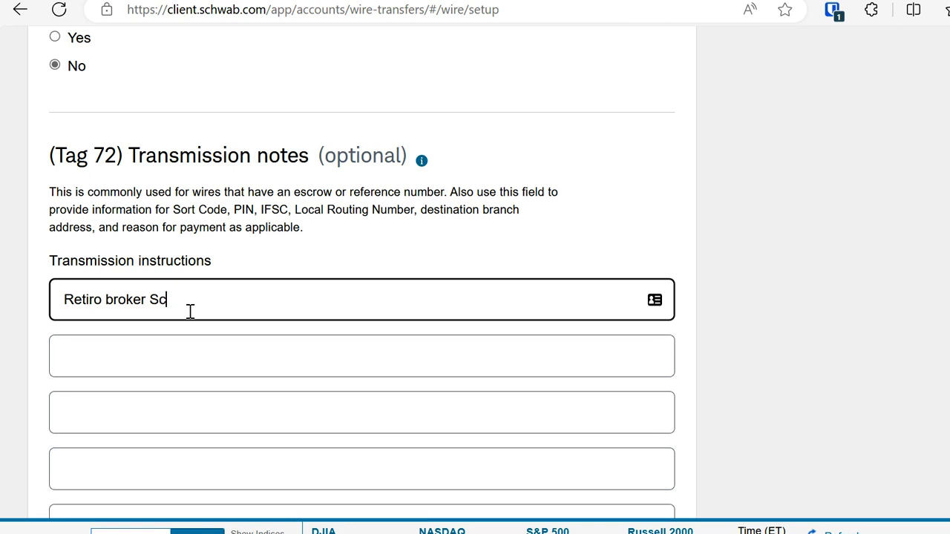
pyautogui.write('w')
pyautogui.press('BackSpace')
pyautogui.write('hawb')
# - Review the wire form down to its end, then back up to the Setup stage and scam warning, without submitting it
pyautogui.scroll(-1, 481, 257)
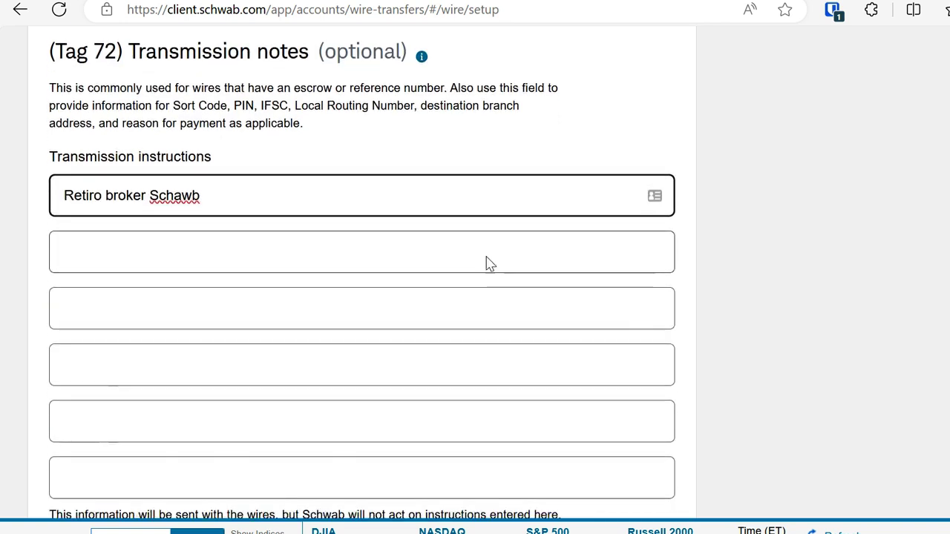
pyautogui.scroll(-3, 490, 264)
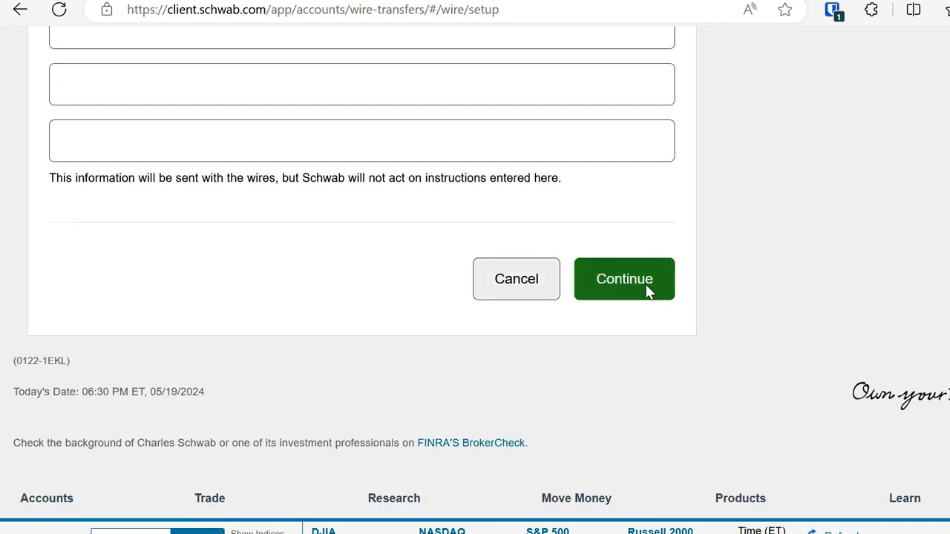
pyautogui.scroll(3, 424, 278)
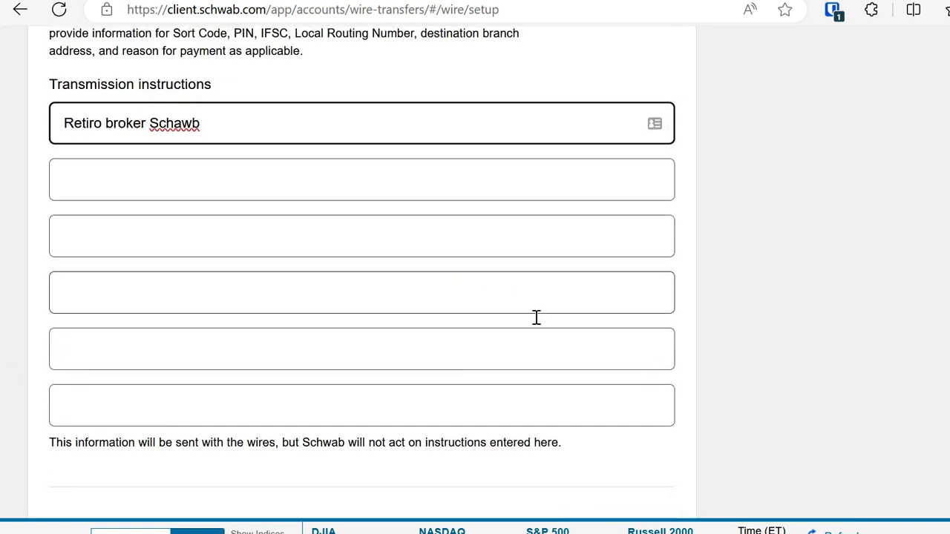
pyautogui.scroll(-2, 536, 318)
pyautogui.scroll(8, 653, 392)
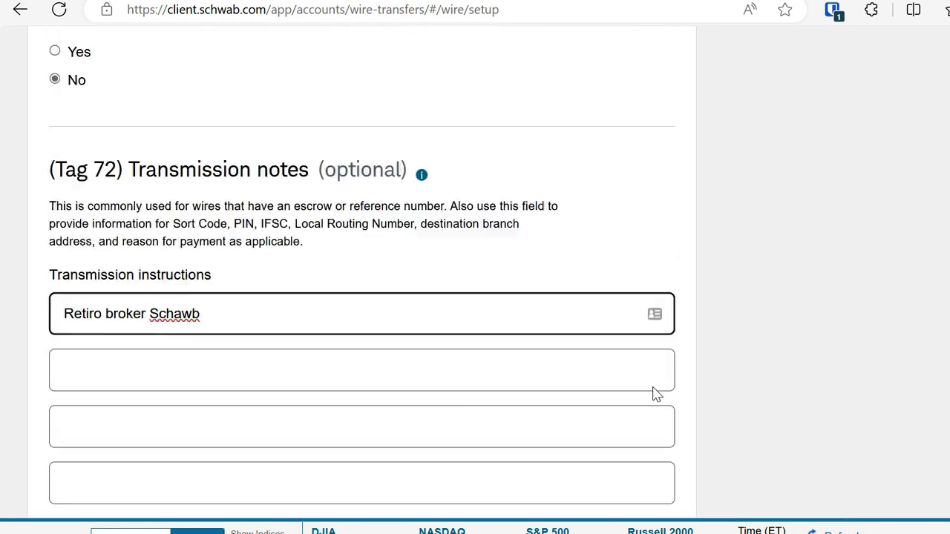
pyautogui.scroll(15, 586, 404)
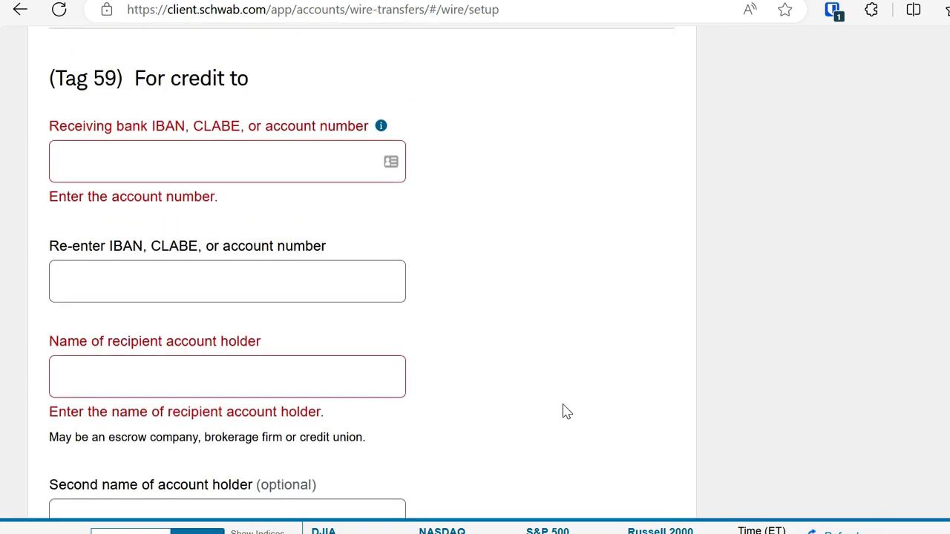
pyautogui.scroll(8, 560, 394)
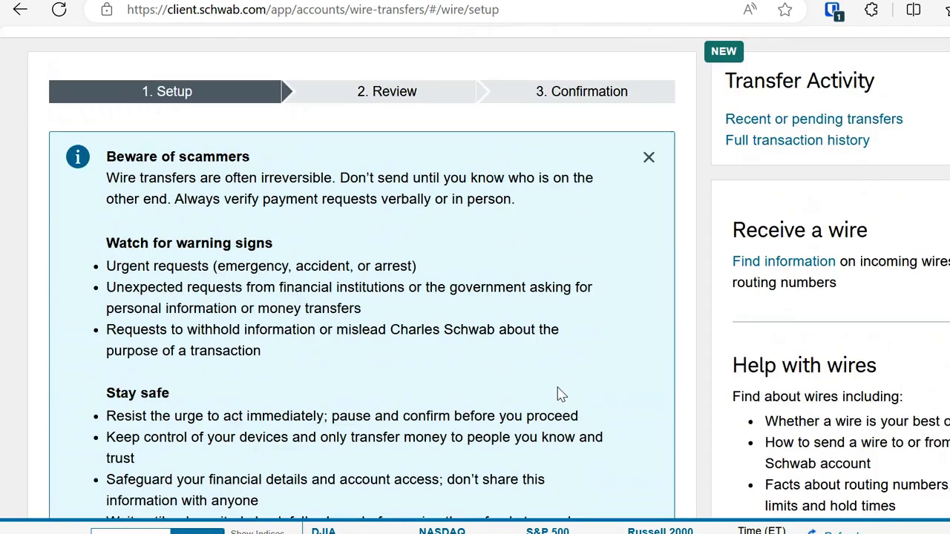